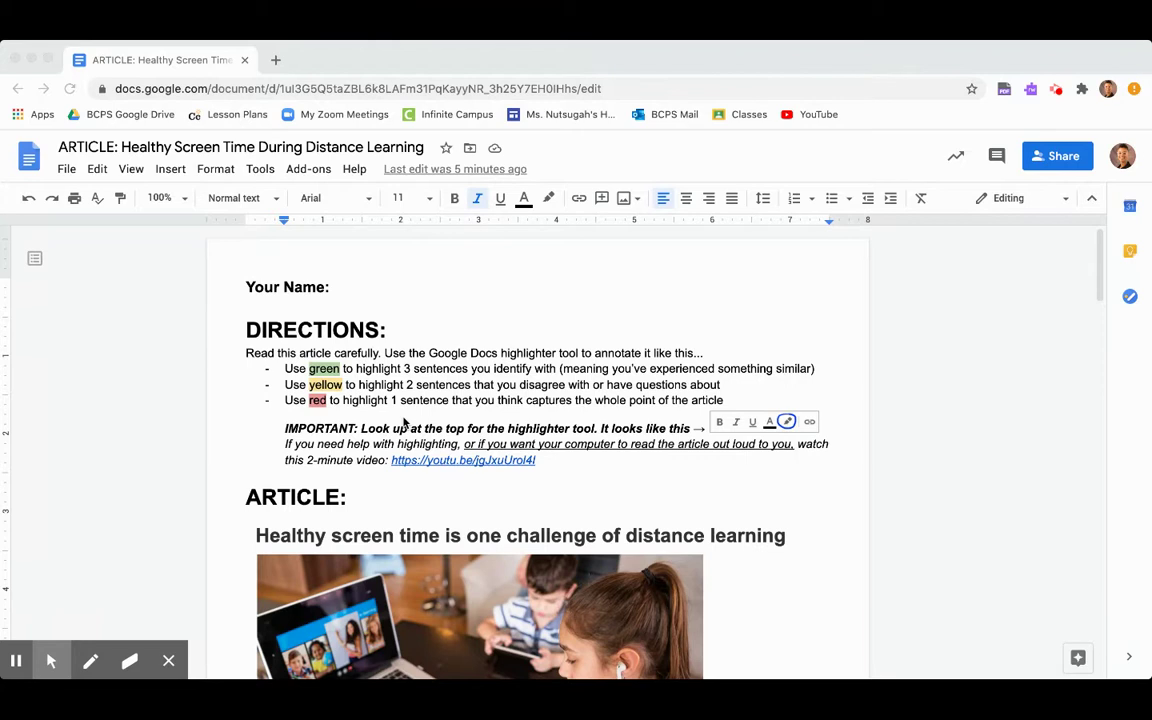
Step: Highlight the directions phrase 'highlight 3 sentences you identify with' in light green
{"action": "left_click", "coordinate": [381, 345]}
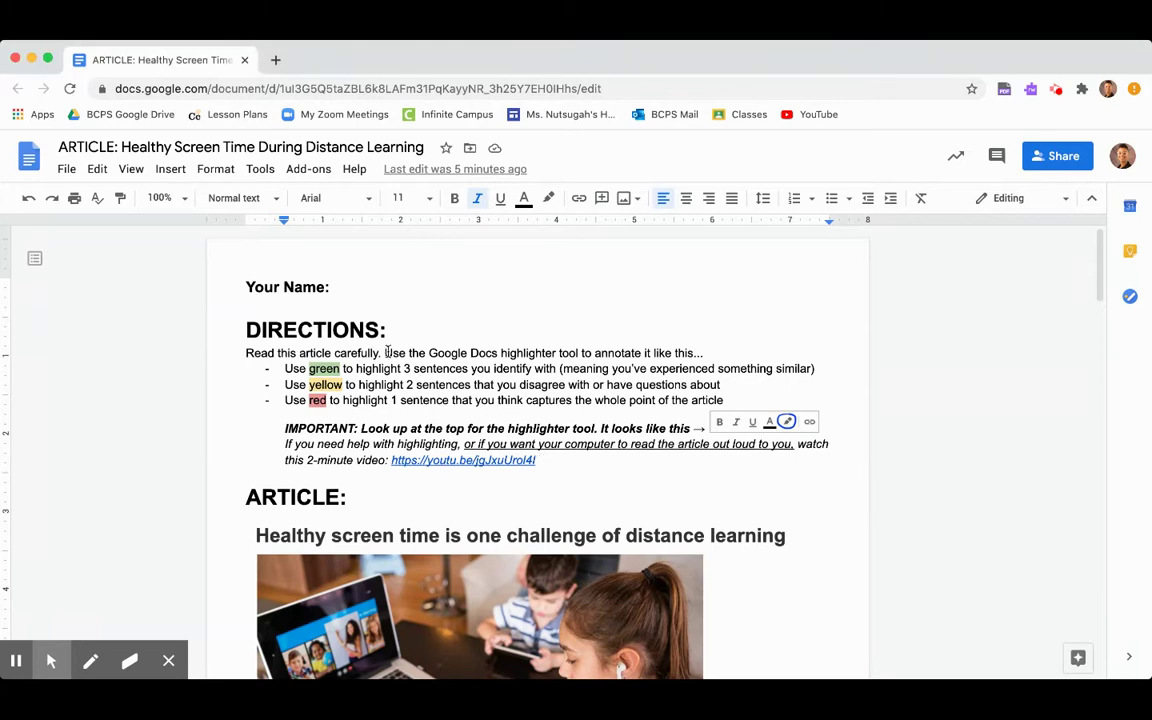
{"action": "left_click_drag", "start_coordinate": [385, 352], "coordinate": [705, 360]}
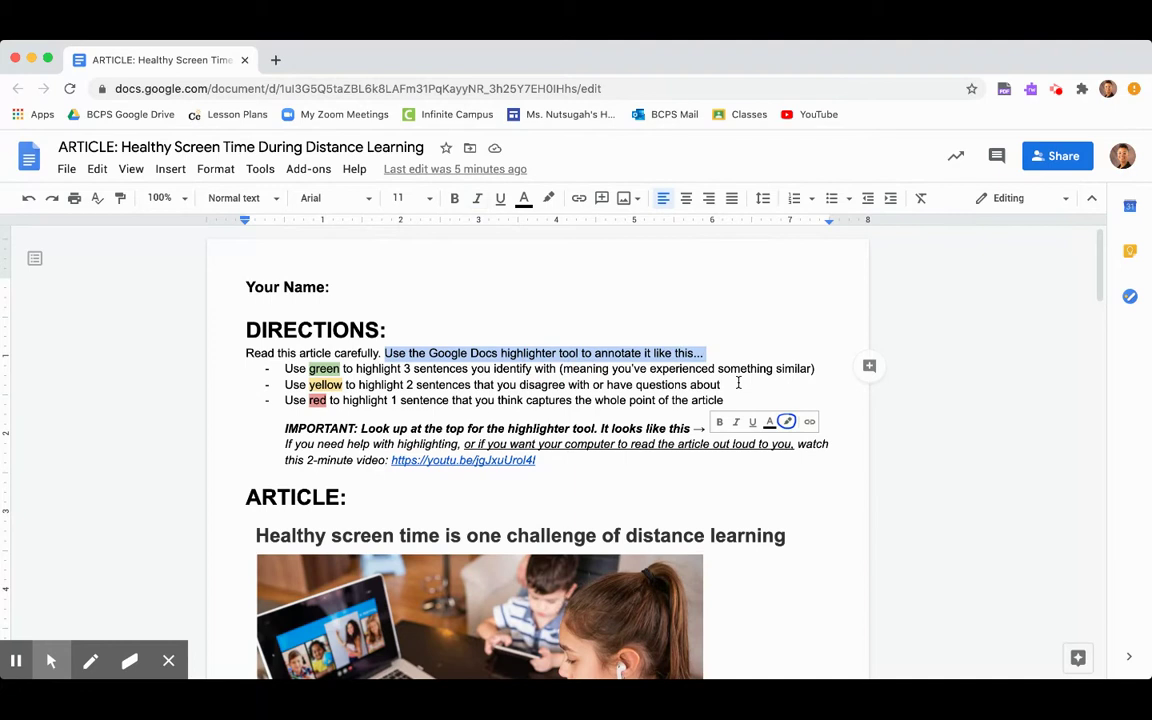
{"action": "left_click", "coordinate": [416, 369]}
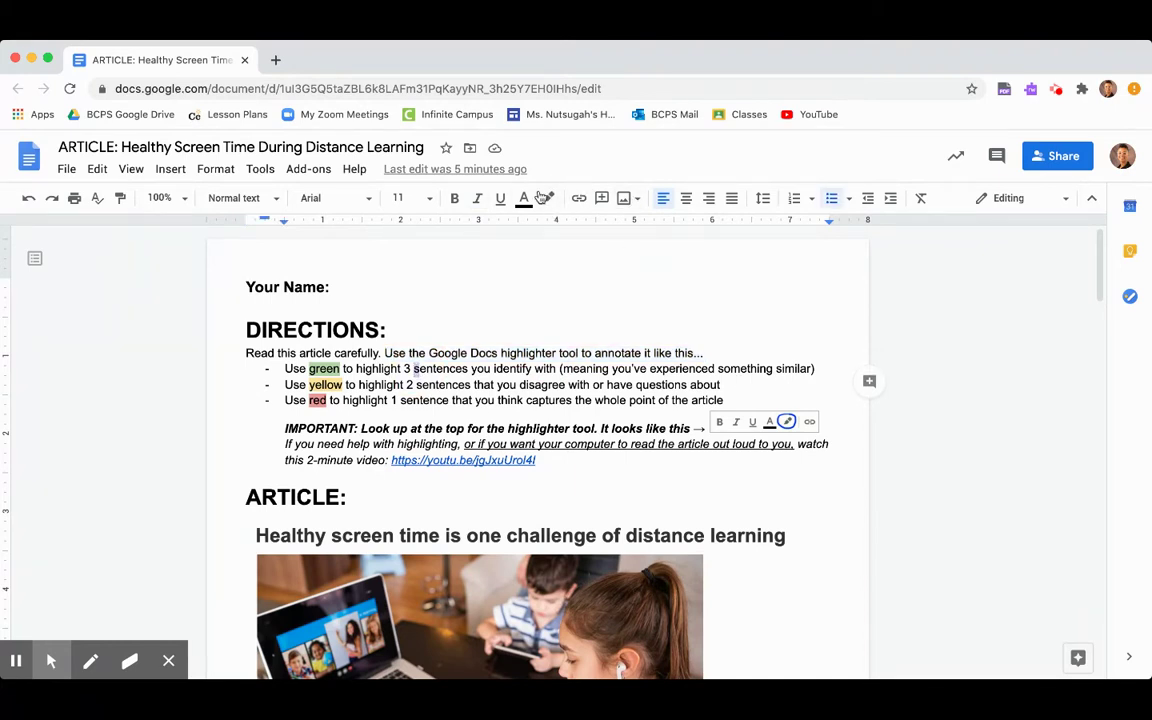
{"action": "left_click", "coordinate": [356, 369]}
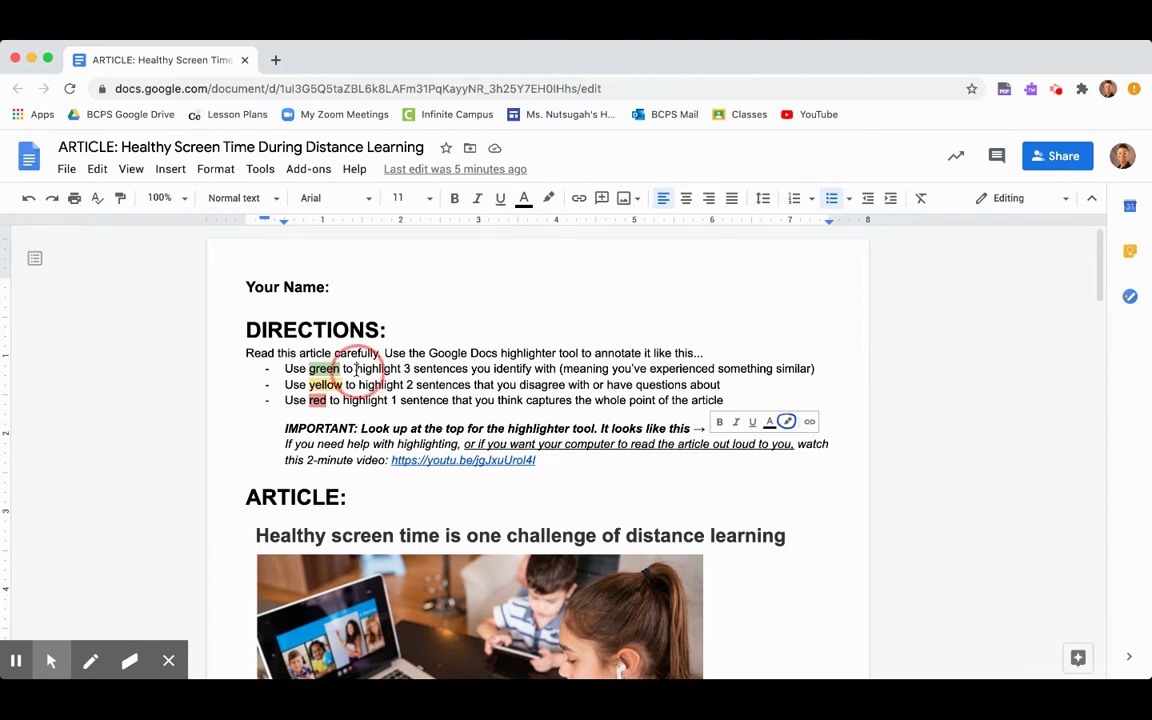
{"action": "left_click_drag", "start_coordinate": [356, 369], "coordinate": [556, 360]}
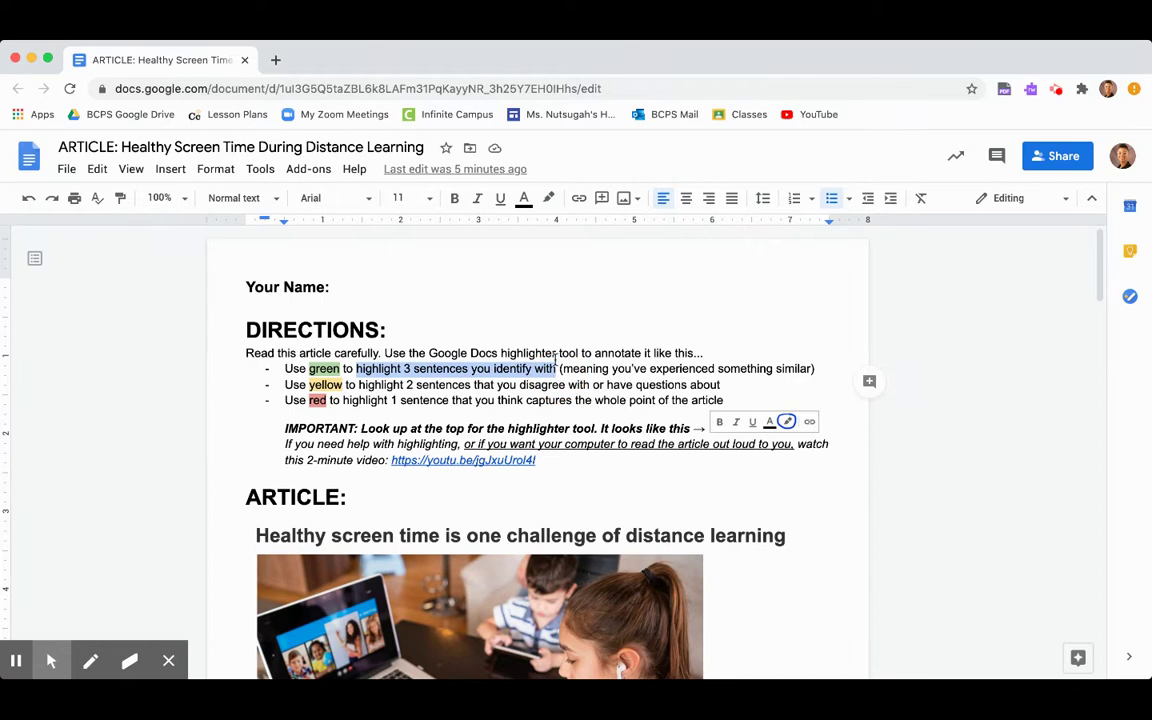
{"action": "left_click", "coordinate": [549, 198]}
{"action": "left_click", "coordinate": [626, 312]}
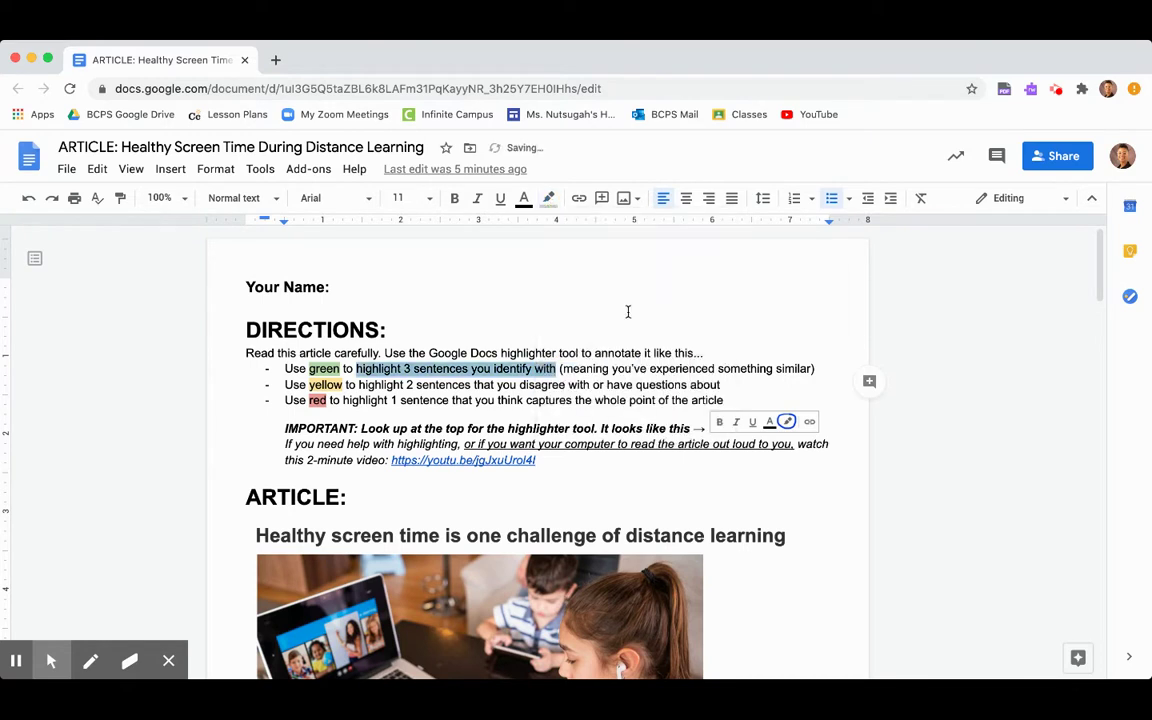
{"action": "left_click", "coordinate": [580, 383]}
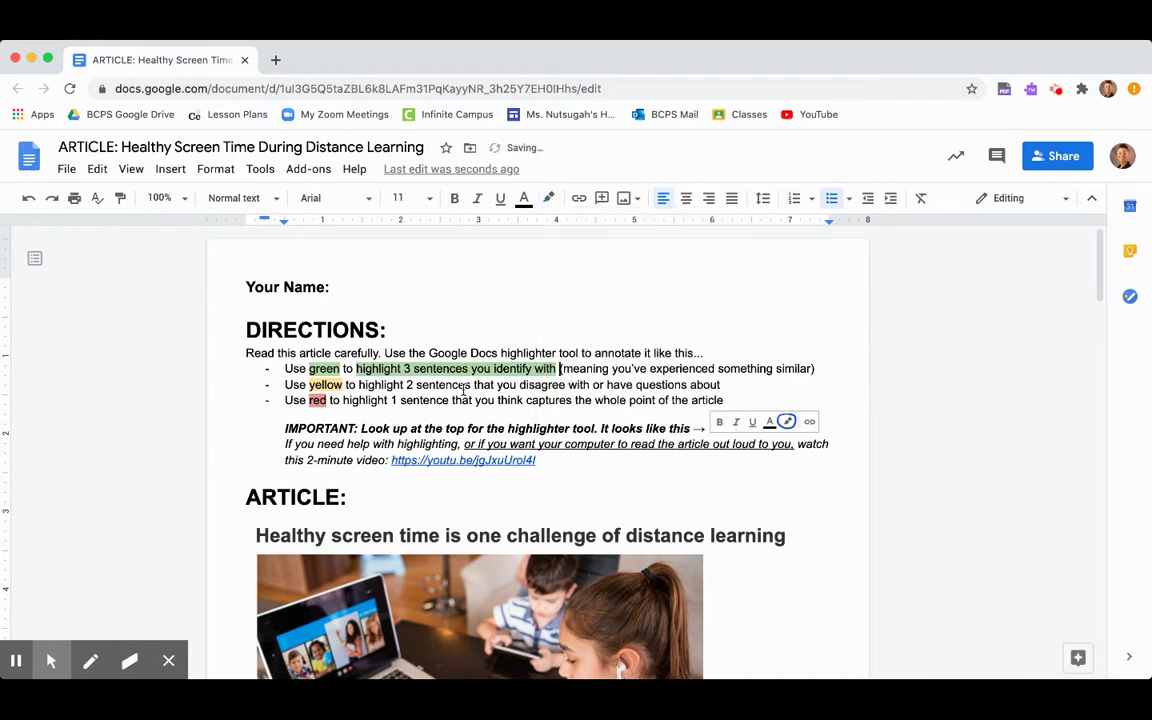
Step: Highlight the phrase 'highlight 2 sentences that you disagree with' in light yellow
{"action": "left_click_drag", "start_coordinate": [357, 384], "coordinate": [590, 386]}
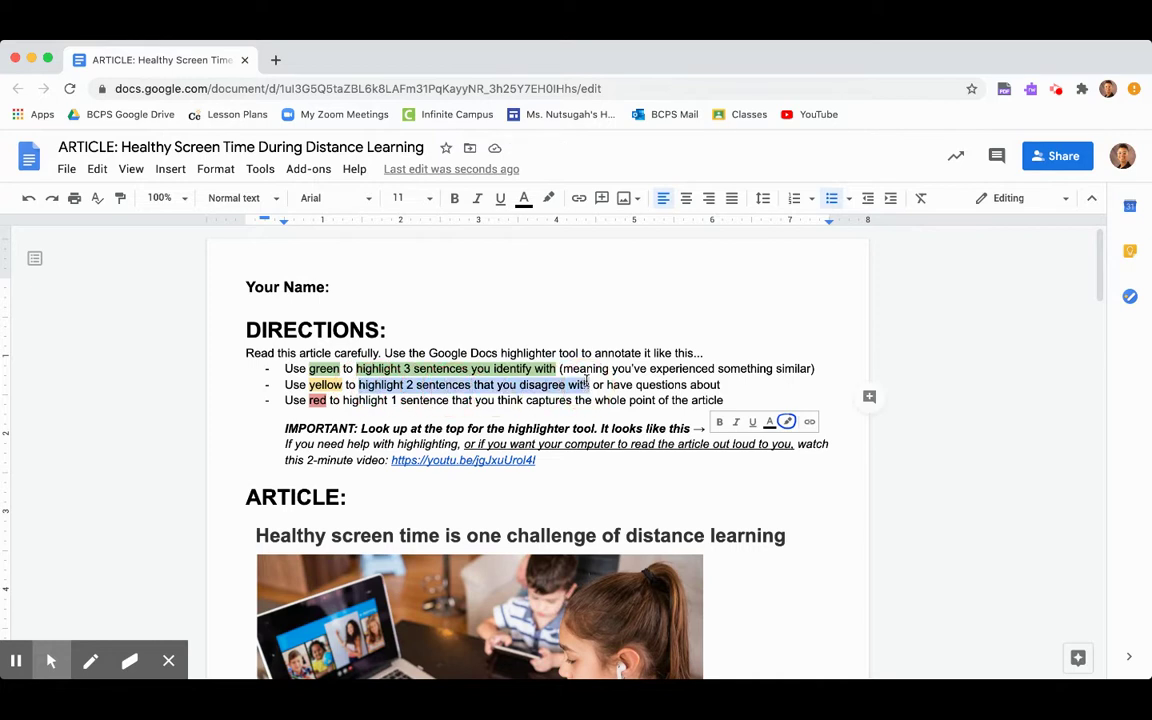
{"action": "left_click", "coordinate": [549, 199]}
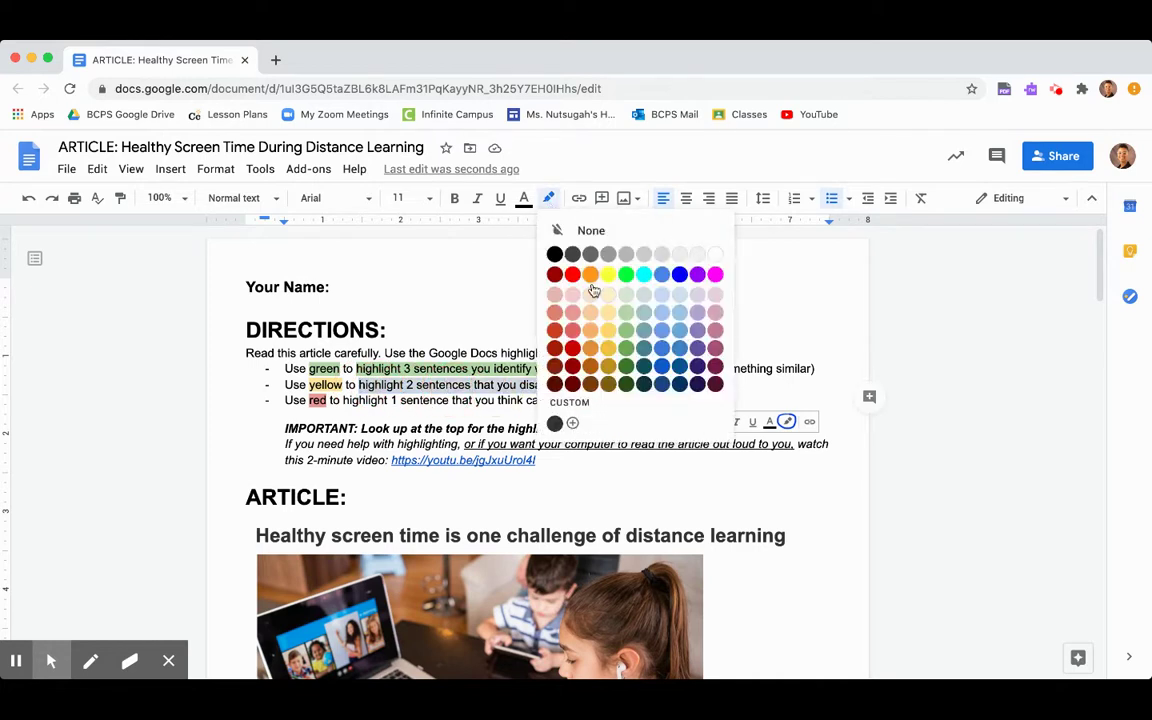
{"action": "left_click", "coordinate": [611, 314]}
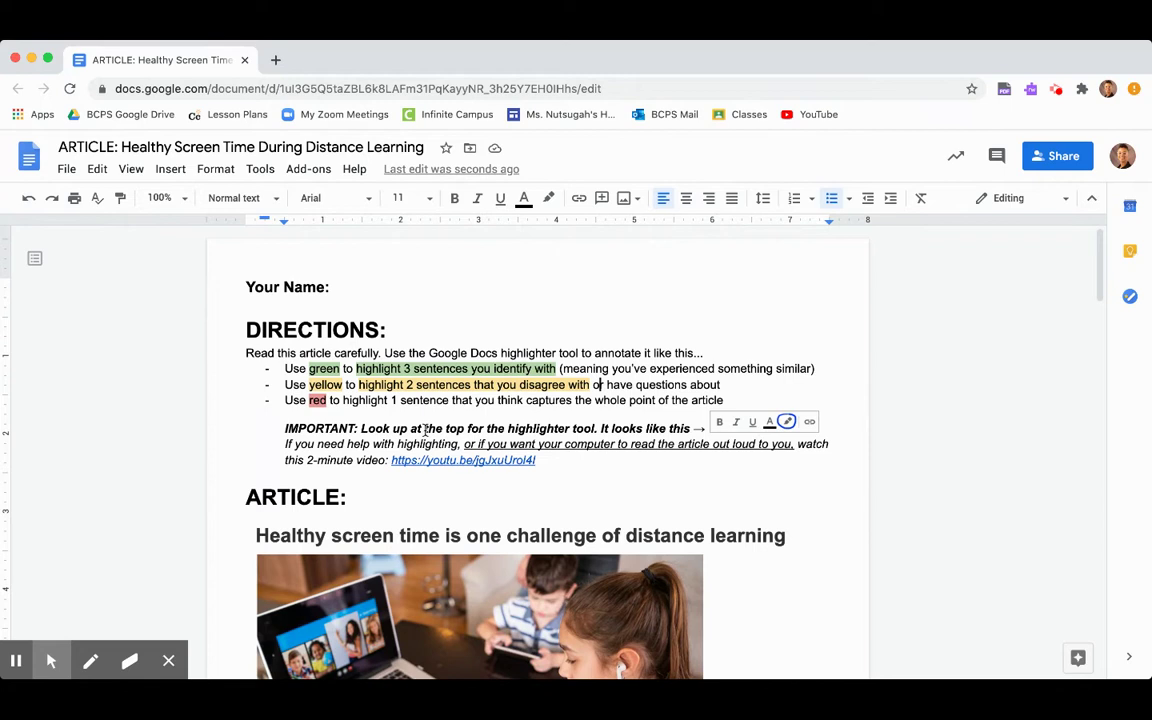
Step: Undo the yellow and green example highlights and bring up the Read&Write toolbar
{"action": "key", "text": "ctrl+z"}
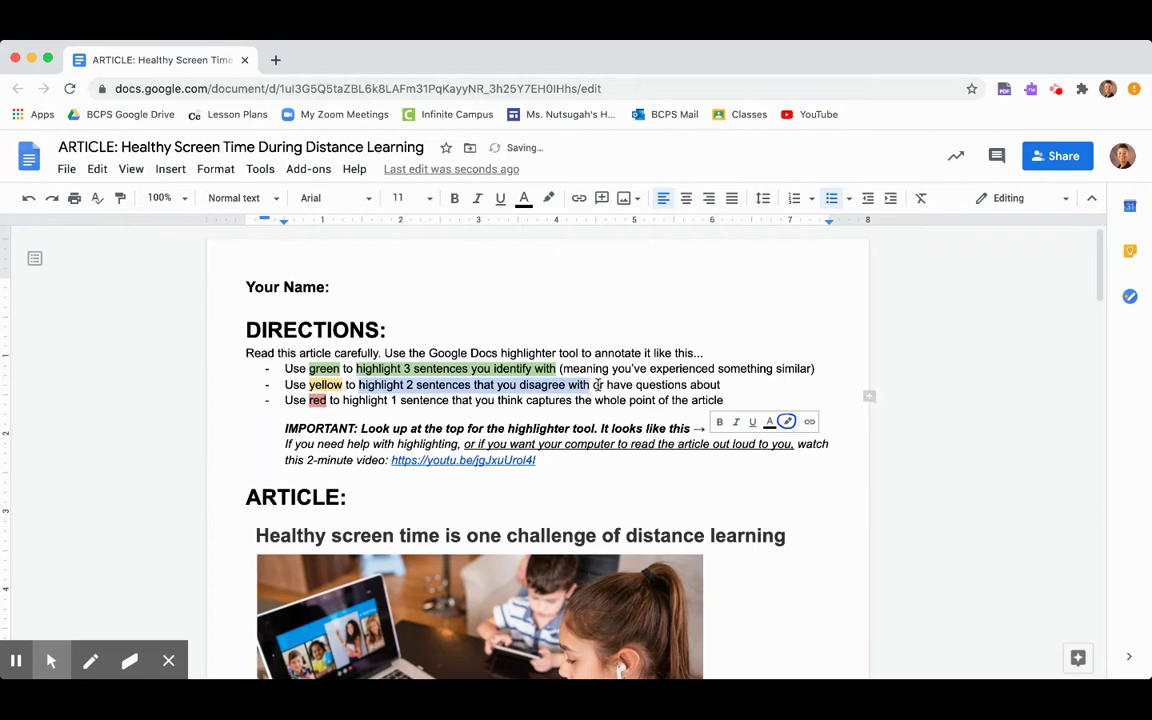
{"action": "key", "text": "ctrl+z"}
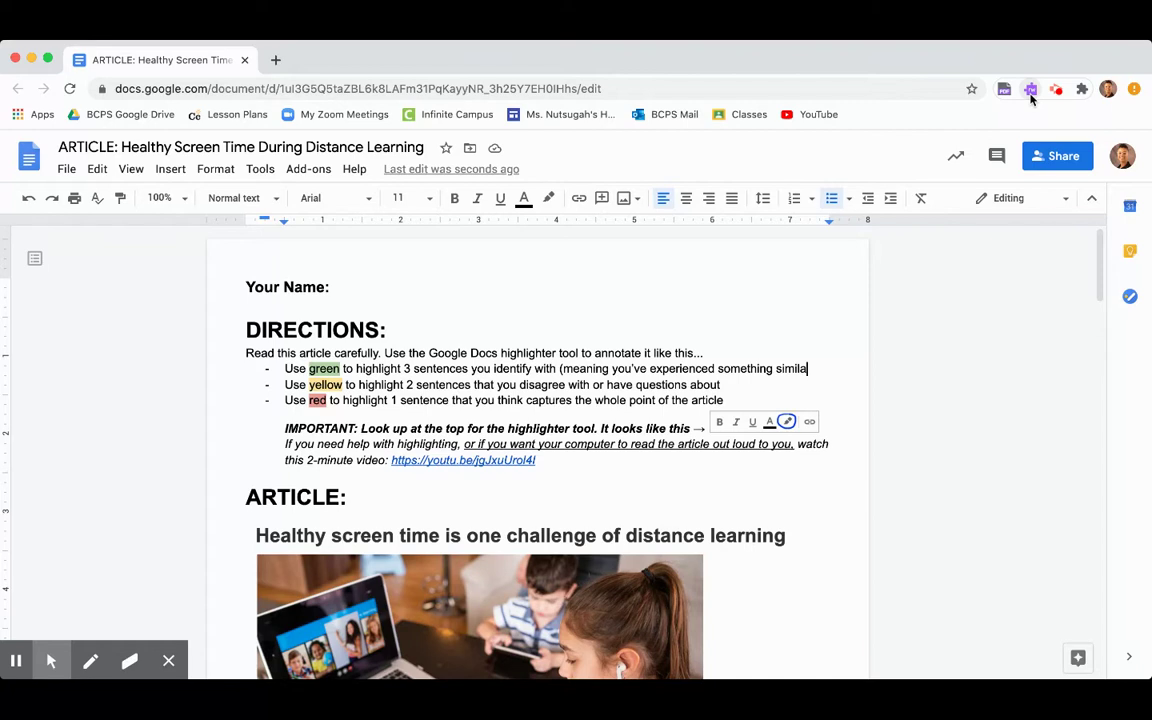
{"action": "left_click", "coordinate": [1031, 92]}
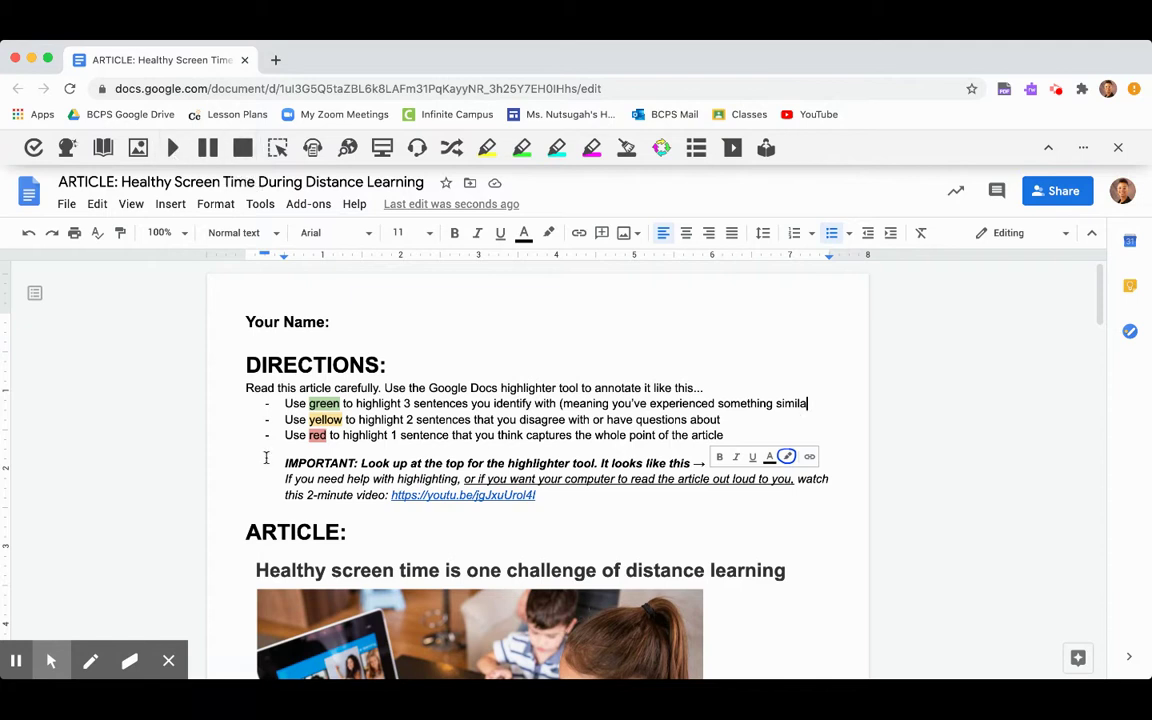
Step: Have Read&Write read the 'Going to school' paragraph aloud, then stop it
{"action": "scroll", "coordinate": [266, 458], "scroll_direction": "down", "scroll_amount": 6}
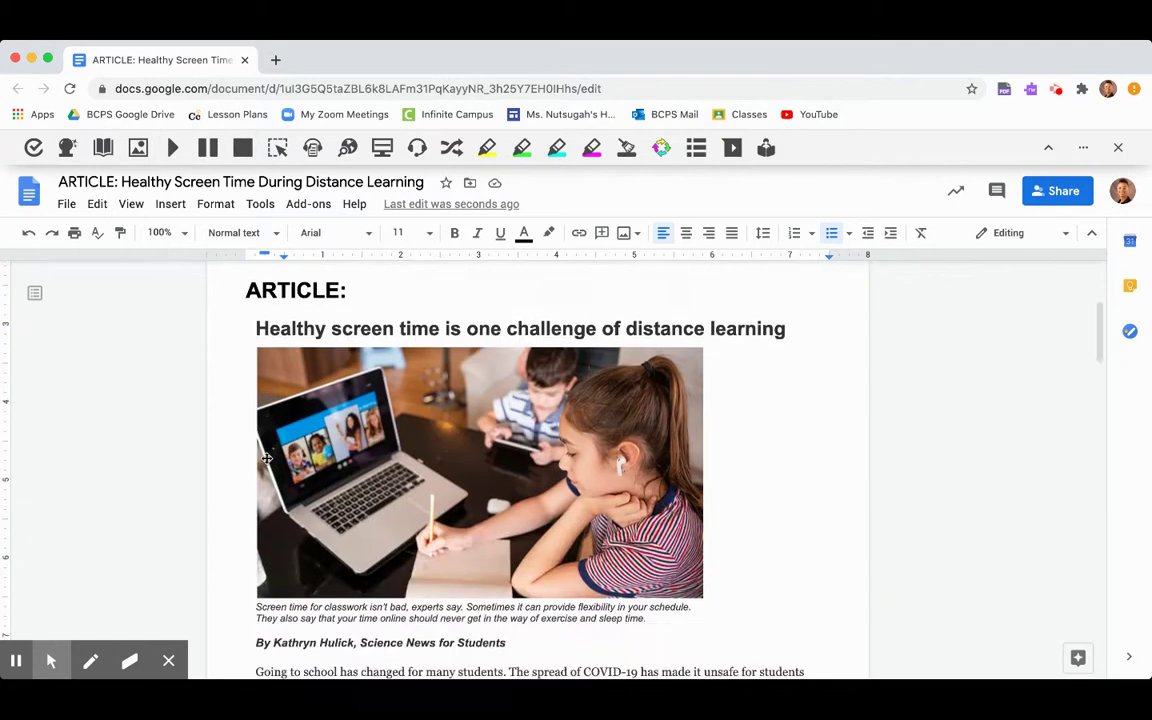
{"action": "scroll", "coordinate": [266, 458], "scroll_direction": "down", "scroll_amount": 4}
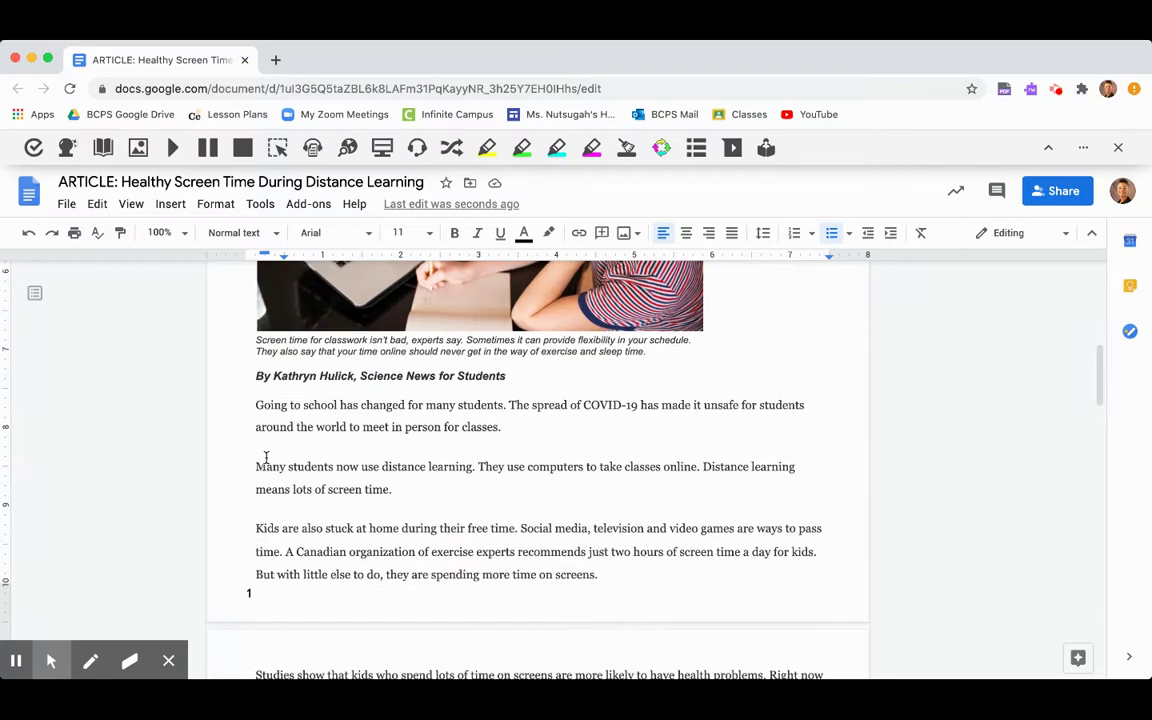
{"action": "left_click", "coordinate": [256, 407]}
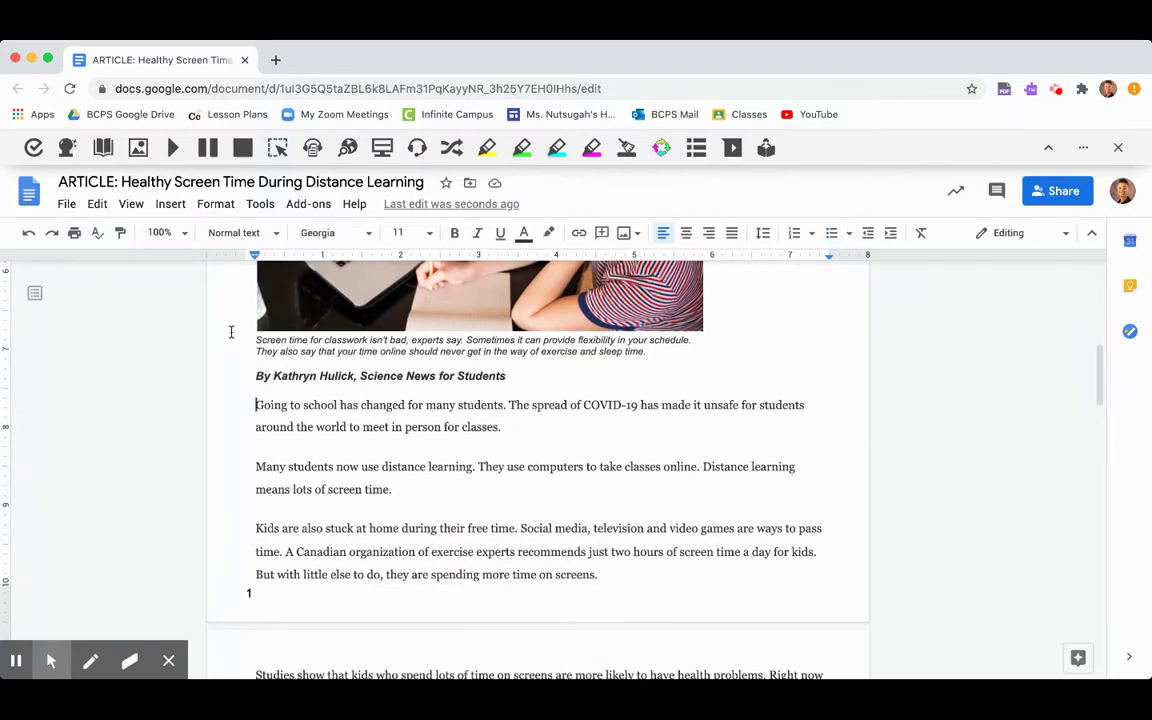
{"action": "left_click", "coordinate": [173, 148]}
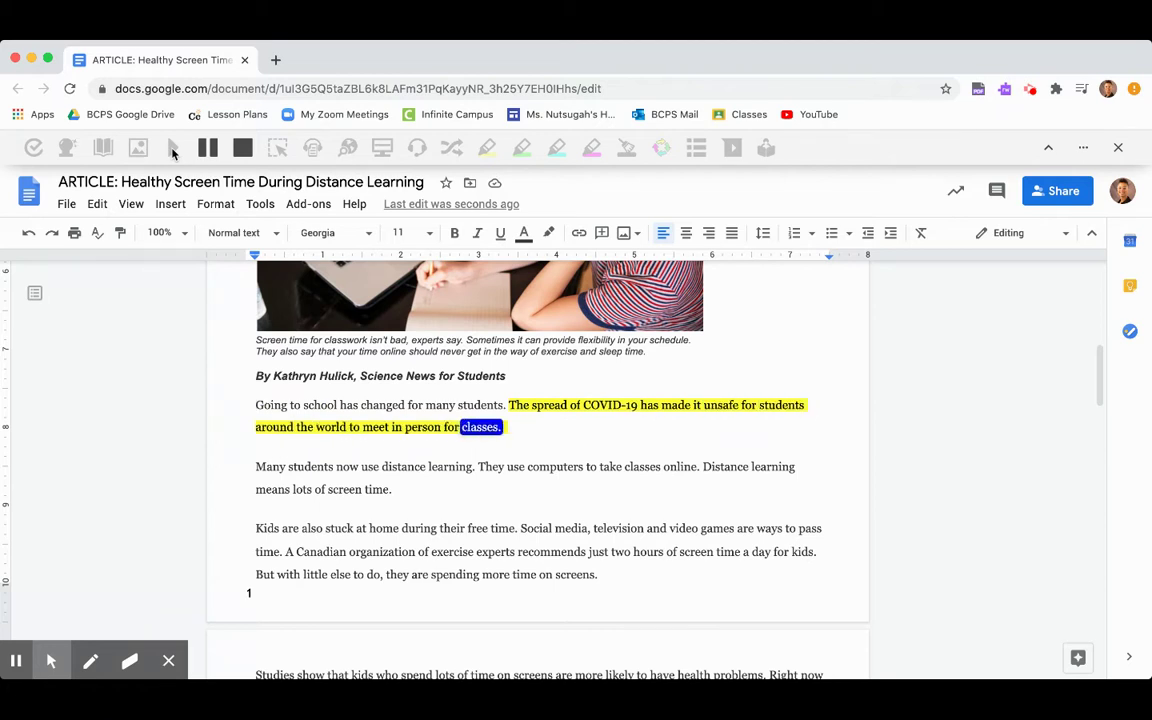
{"action": "left_click", "coordinate": [243, 148]}
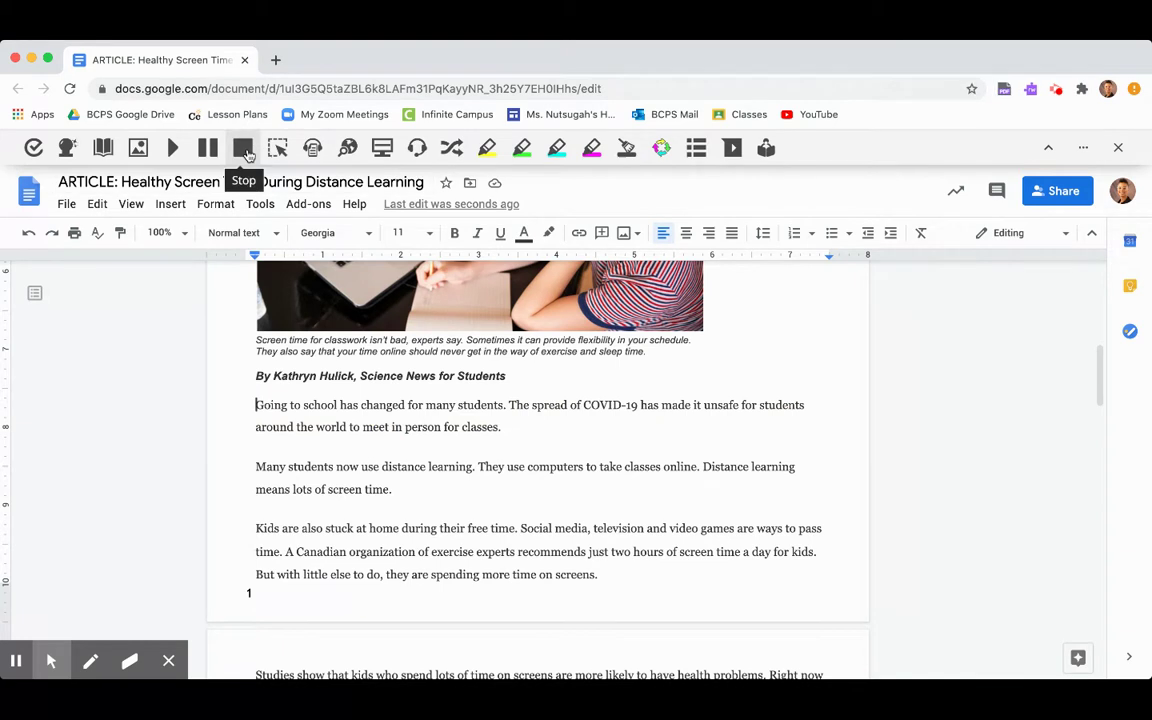
Step: Add 'r)' to the end of the first direction bullet so it ends with 'similar)'
{"action": "scroll", "coordinate": [339, 472], "scroll_direction": "up", "scroll_amount": 8}
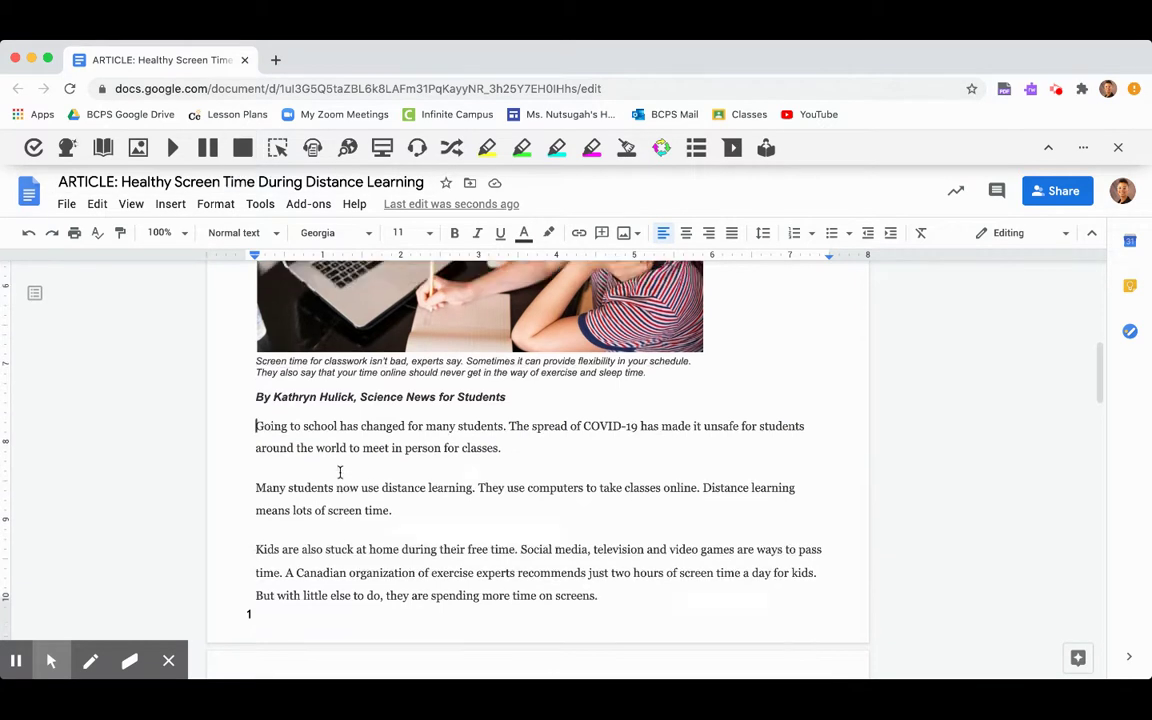
{"action": "scroll", "coordinate": [339, 472], "scroll_direction": "up", "scroll_amount": 2}
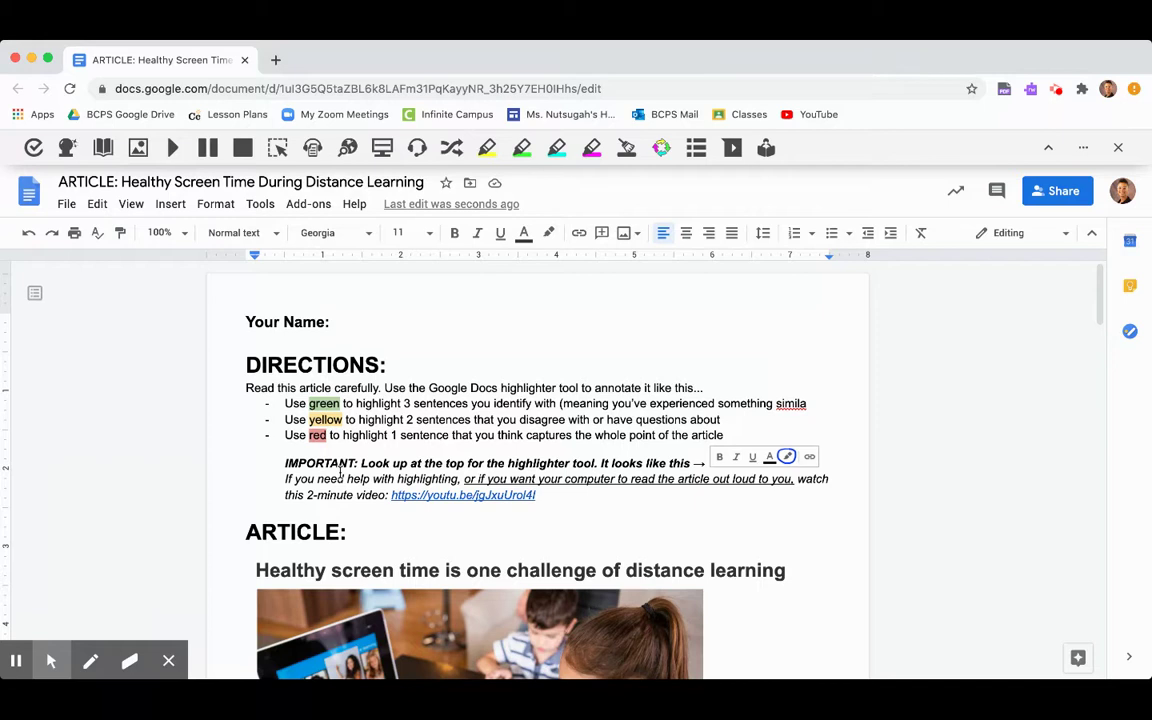
{"action": "left_click", "coordinate": [419, 404]}
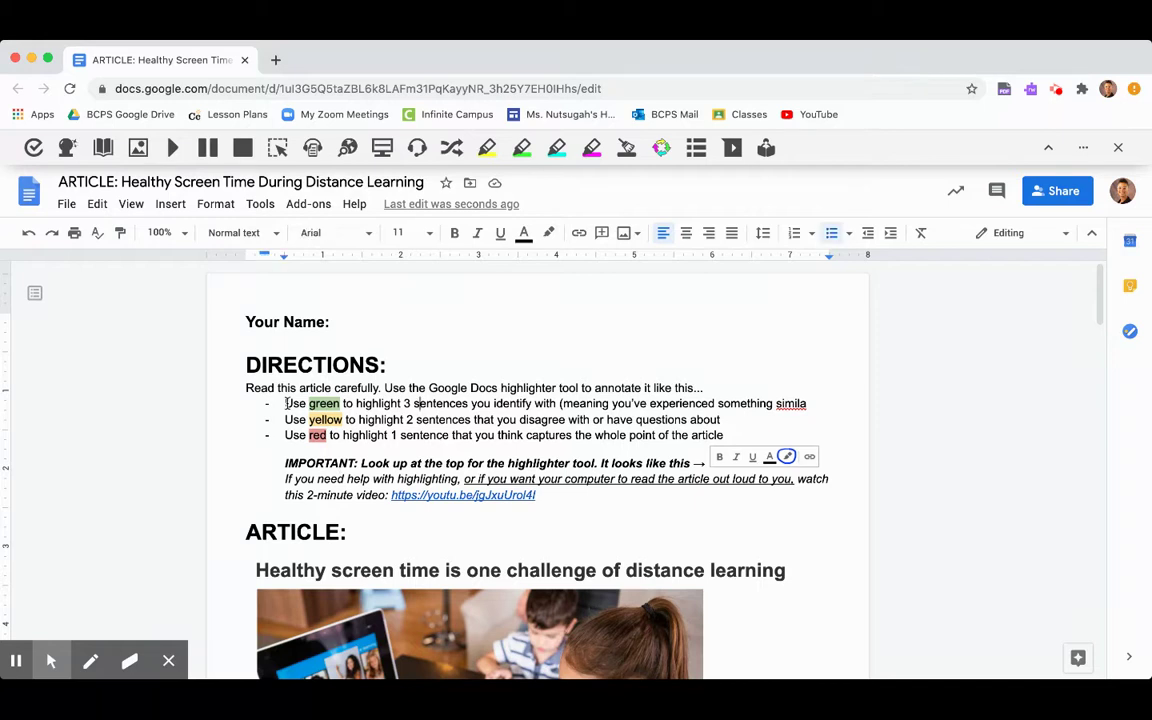
{"action": "left_click_drag", "start_coordinate": [287, 403], "coordinate": [556, 404]}
{"action": "left_click", "coordinate": [806, 403]}
{"action": "type", "text": "r)"}
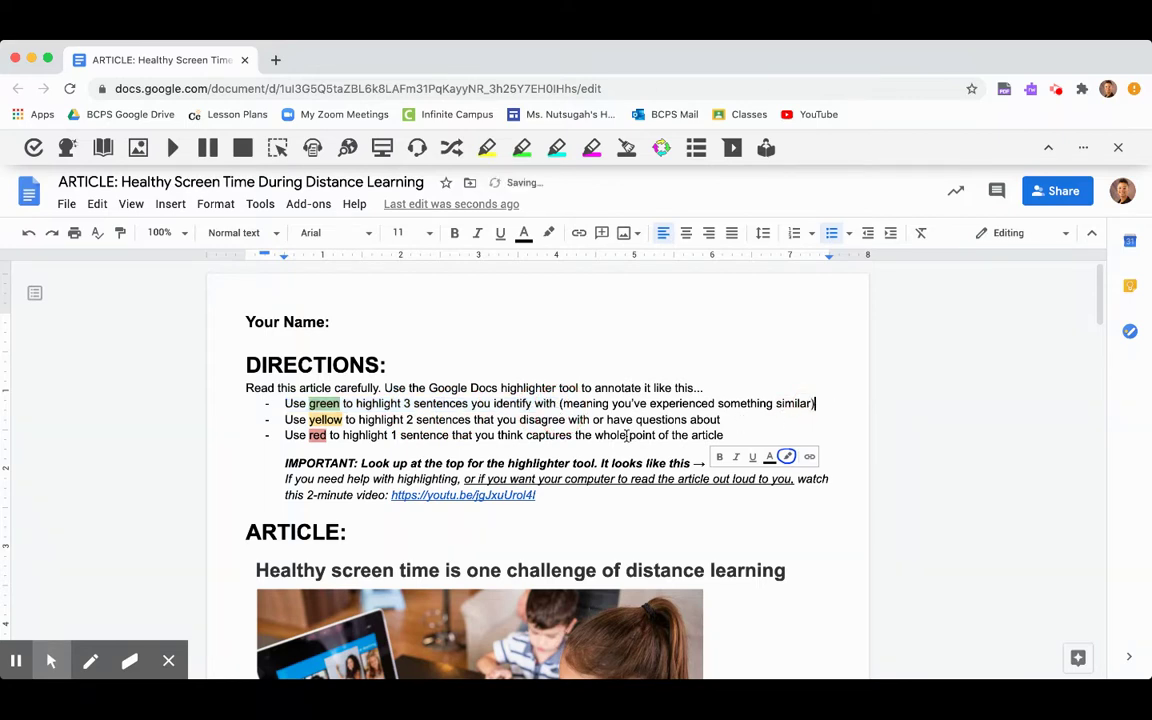
Step: In the 'Kids are also stuck' paragraph, add a period and delete the one after 'time'
{"action": "scroll", "coordinate": [626, 435], "scroll_direction": "down", "scroll_amount": 10}
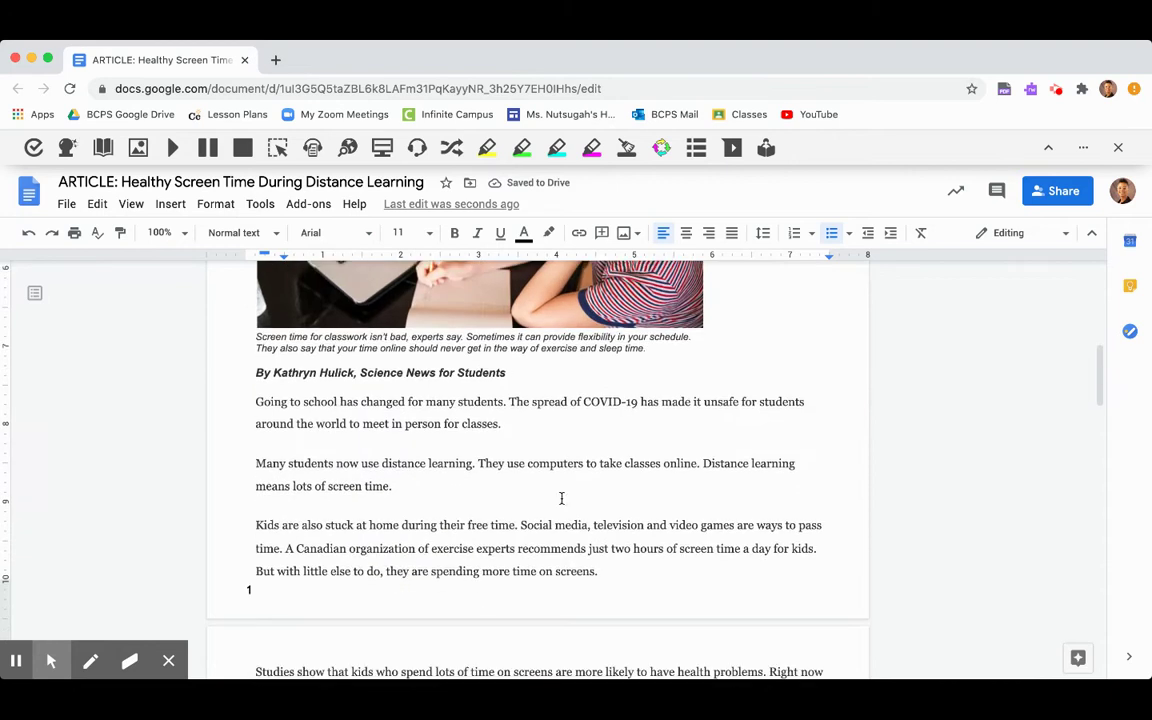
{"action": "scroll", "coordinate": [495, 510], "scroll_direction": "down", "scroll_amount": 2}
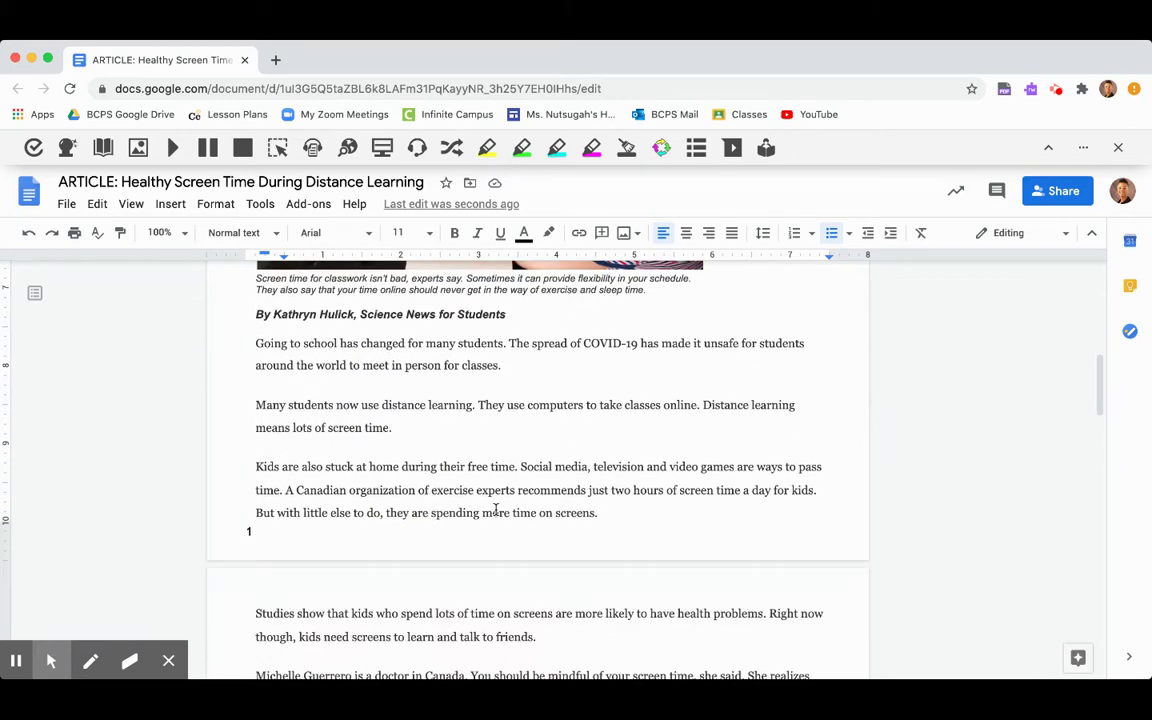
{"action": "scroll", "coordinate": [391, 444], "scroll_direction": "down", "scroll_amount": 1}
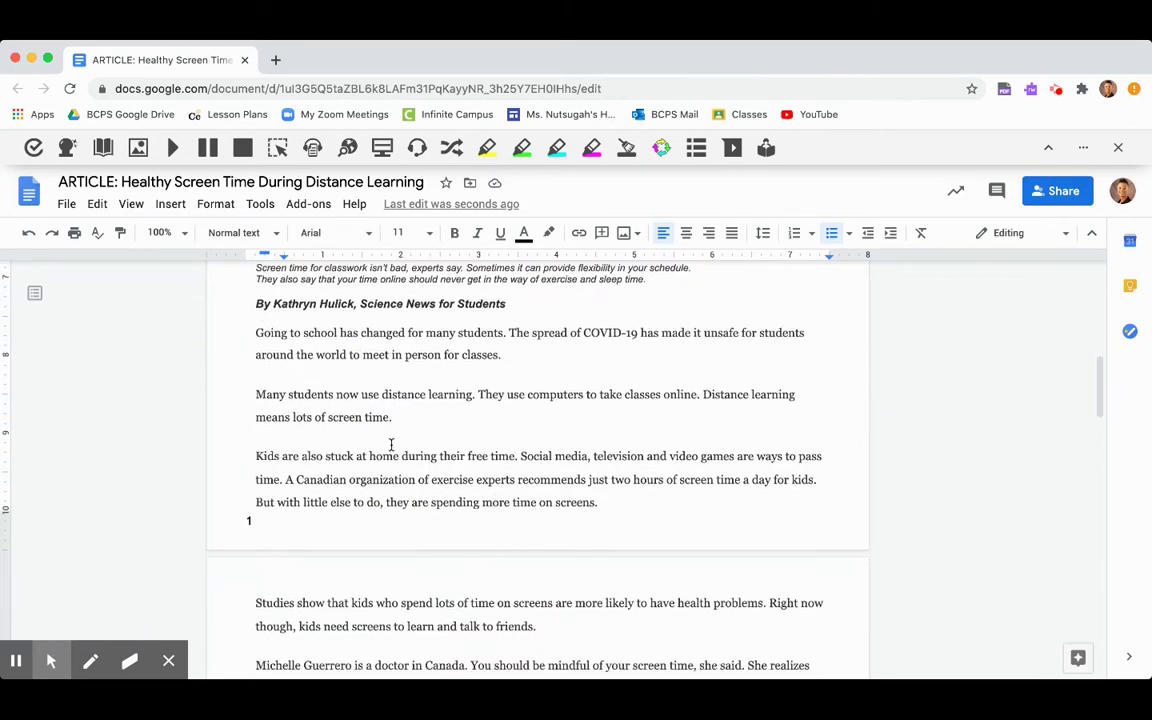
{"action": "left_click", "coordinate": [256, 456]}
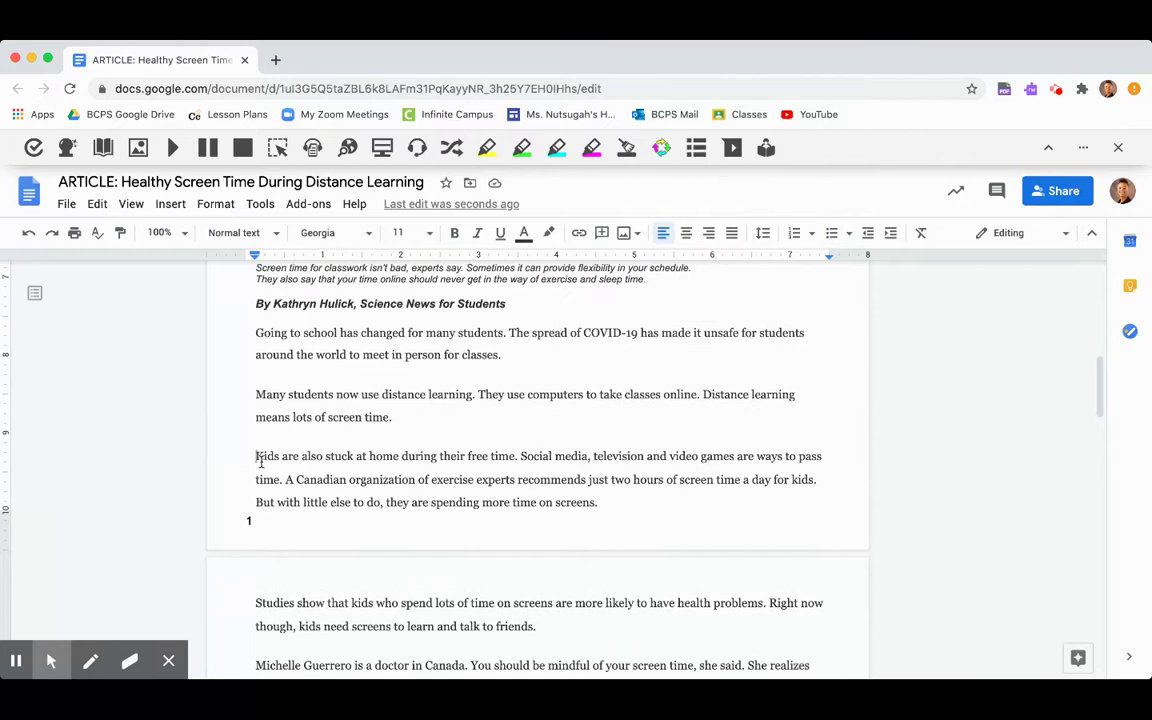
{"action": "left_click", "coordinate": [517, 458]}
{"action": "type", "text": "."}
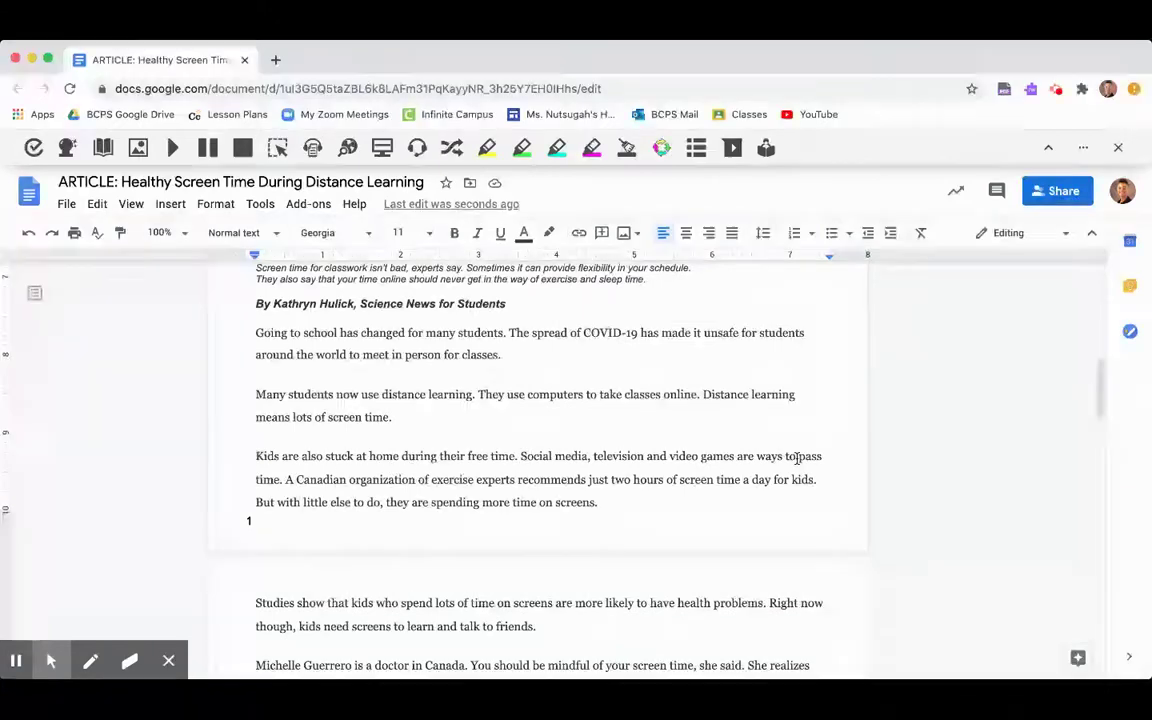
{"action": "left_click", "coordinate": [282, 484]}
{"action": "key", "text": "BackSpace"}
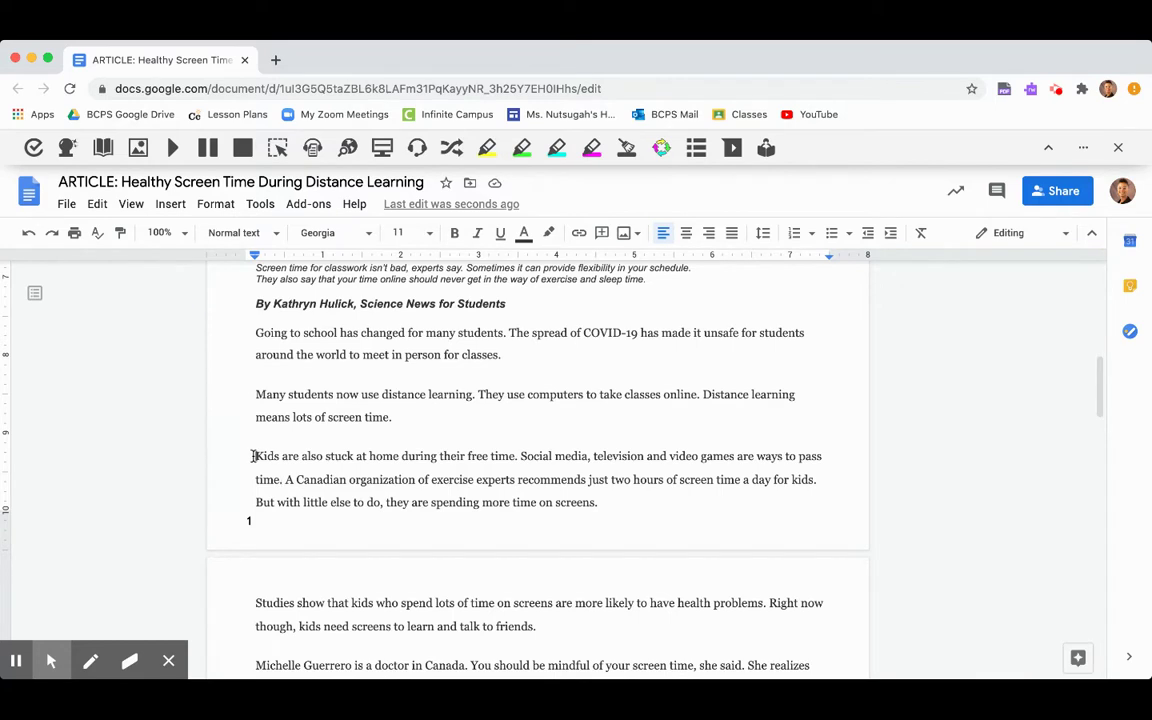
Step: Highlight 'Social media, television and video games are ways to pass time.' in light green
{"action": "left_click_drag", "start_coordinate": [253, 456], "coordinate": [288, 481]}
{"action": "left_click", "coordinate": [283, 480]}
{"action": "left_click_drag", "start_coordinate": [520, 457], "coordinate": [283, 482]}
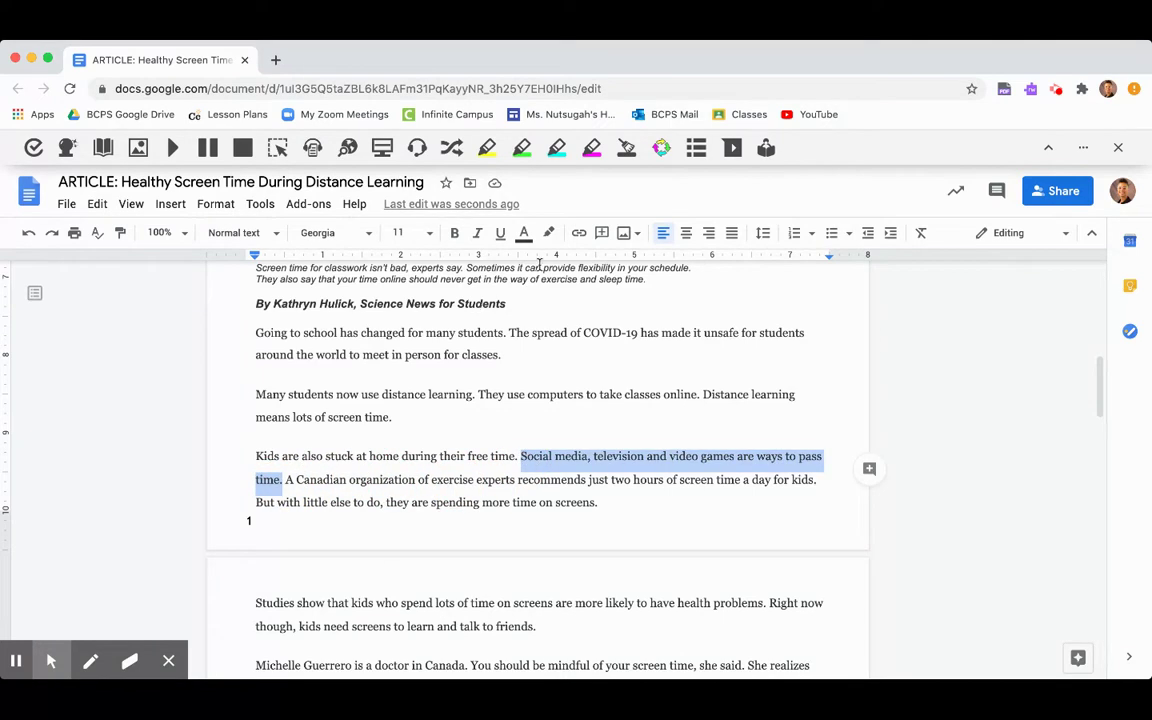
{"action": "left_click", "coordinate": [549, 233]}
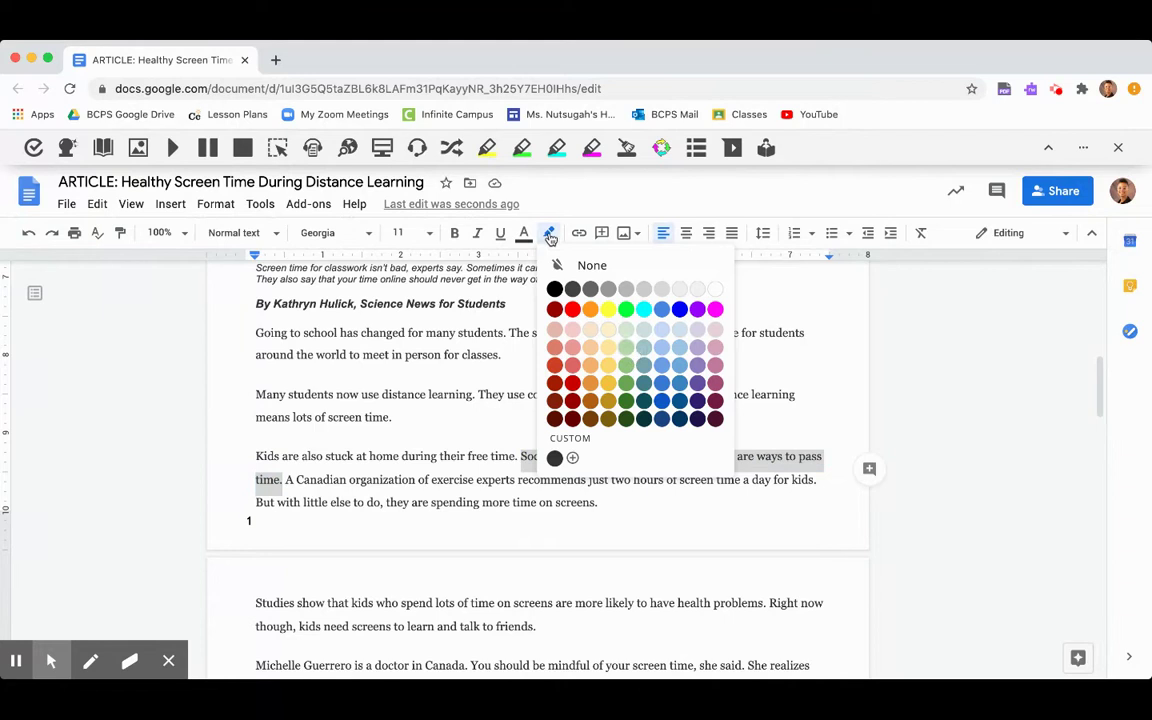
{"action": "left_click", "coordinate": [632, 352]}
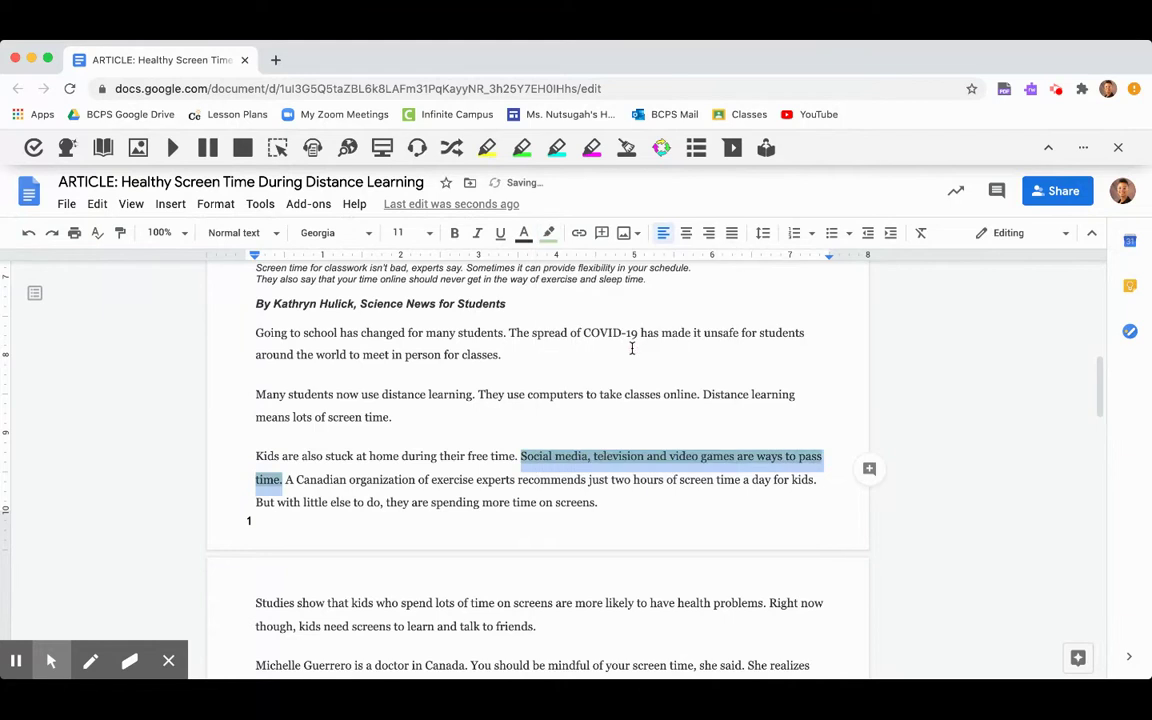
{"action": "left_click", "coordinate": [283, 484]}
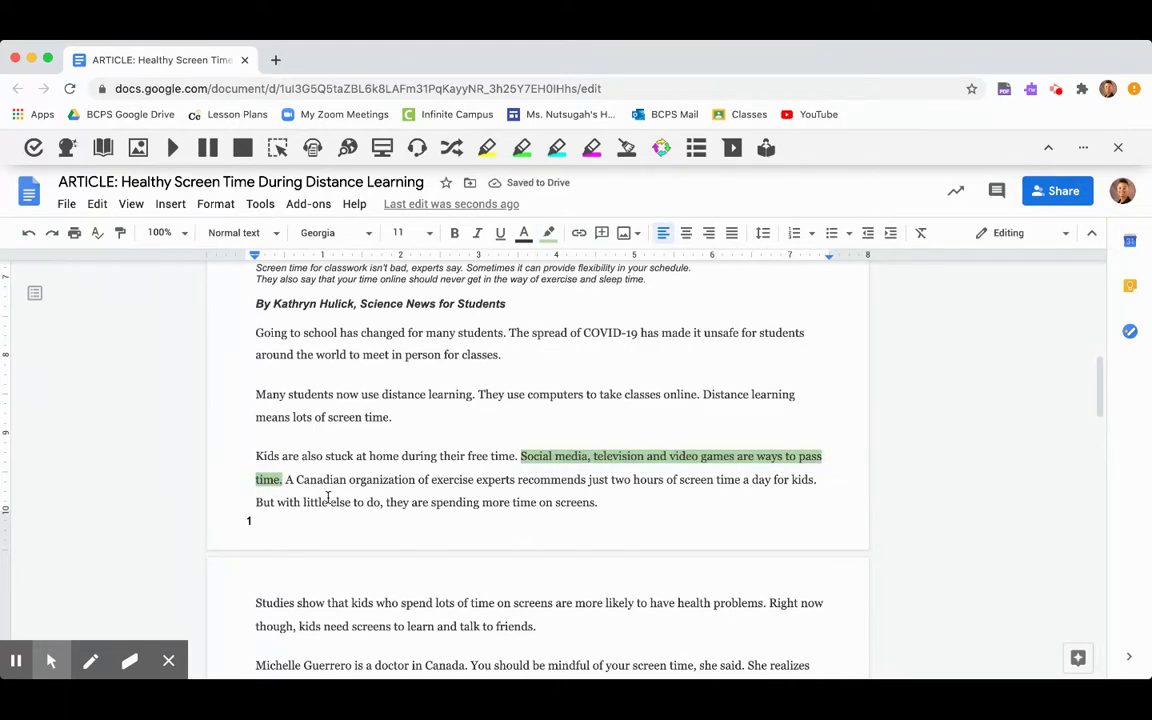
Step: Highlight the 'A Canadian organization…a day for kids.' sentence in light yellow
{"action": "scroll", "coordinate": [327, 497], "scroll_direction": "up", "scroll_amount": 10}
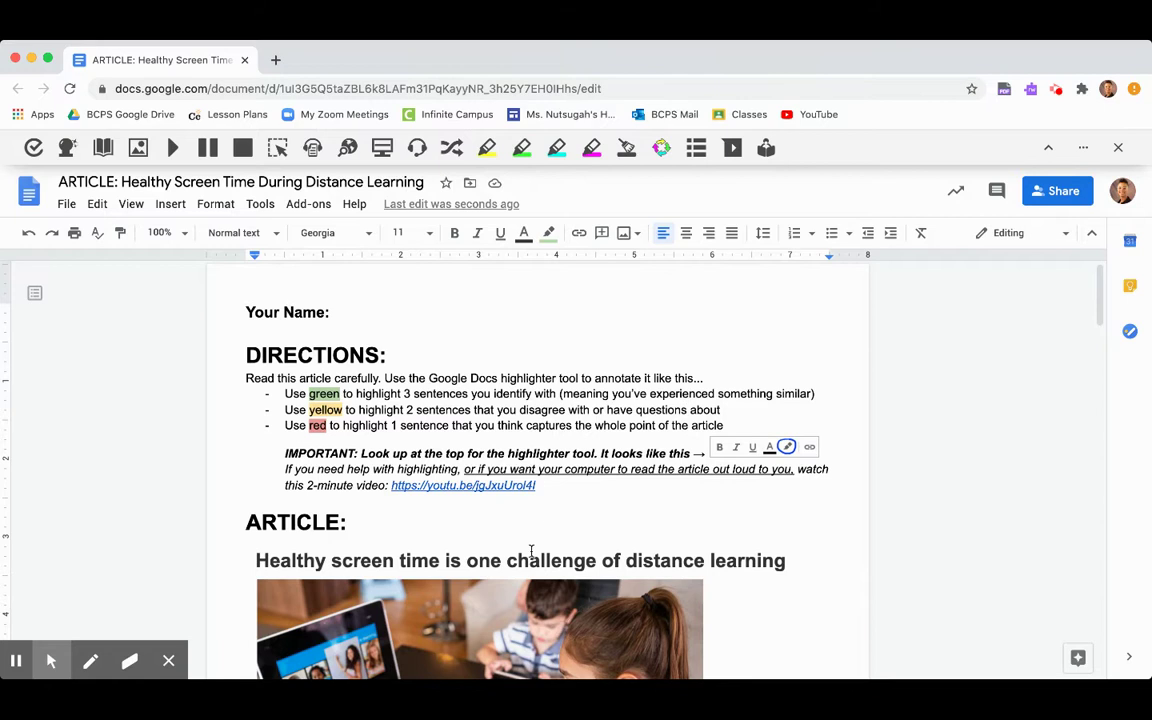
{"action": "scroll", "coordinate": [531, 551], "scroll_direction": "down", "scroll_amount": 10}
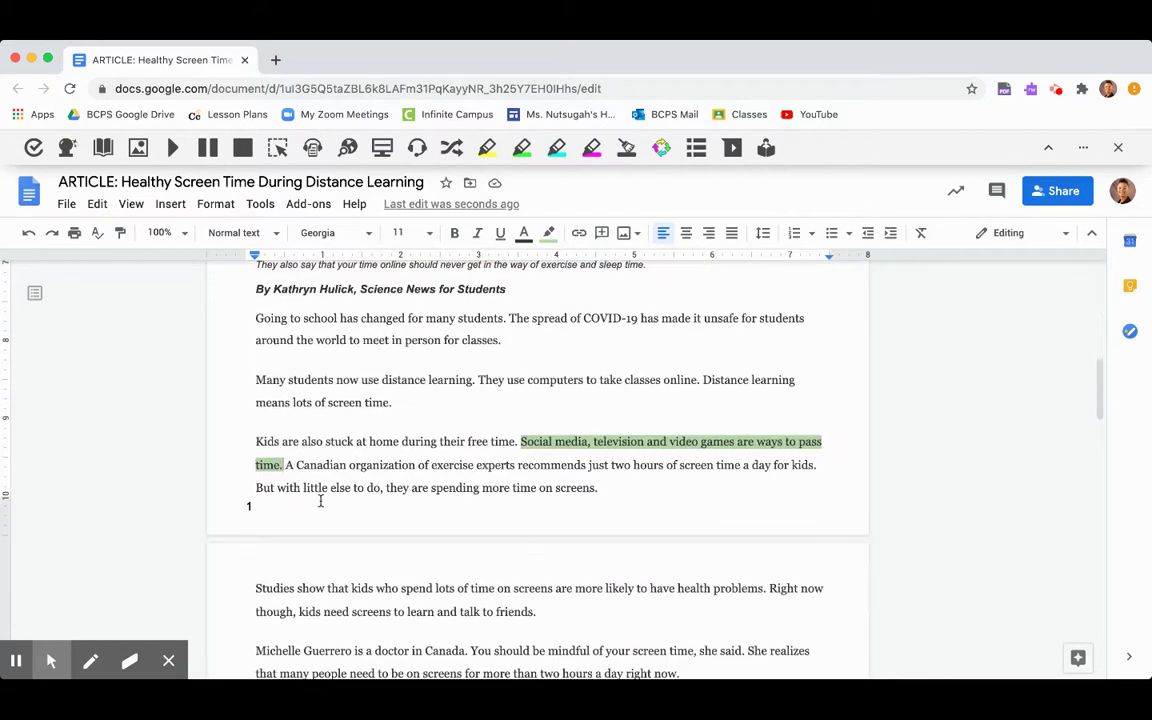
{"action": "left_click", "coordinate": [284, 465]}
{"action": "left_click_drag", "start_coordinate": [286, 466], "coordinate": [817, 466]}
{"action": "left_click", "coordinate": [549, 233]}
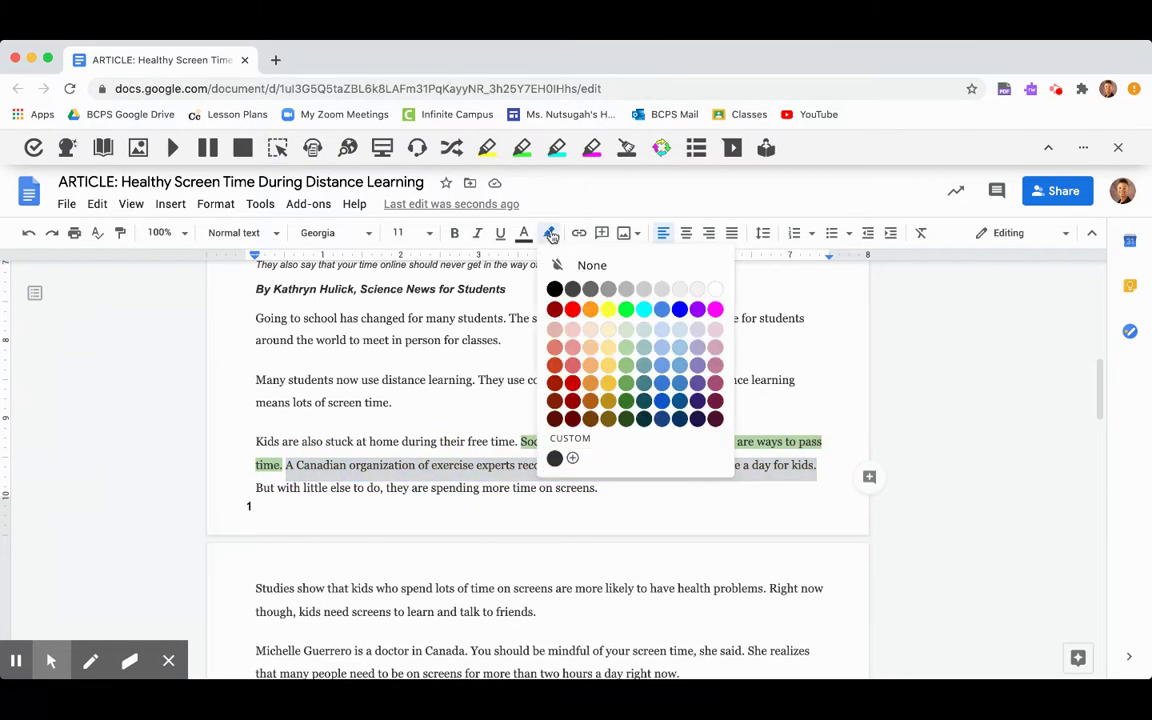
{"action": "left_click", "coordinate": [611, 344]}
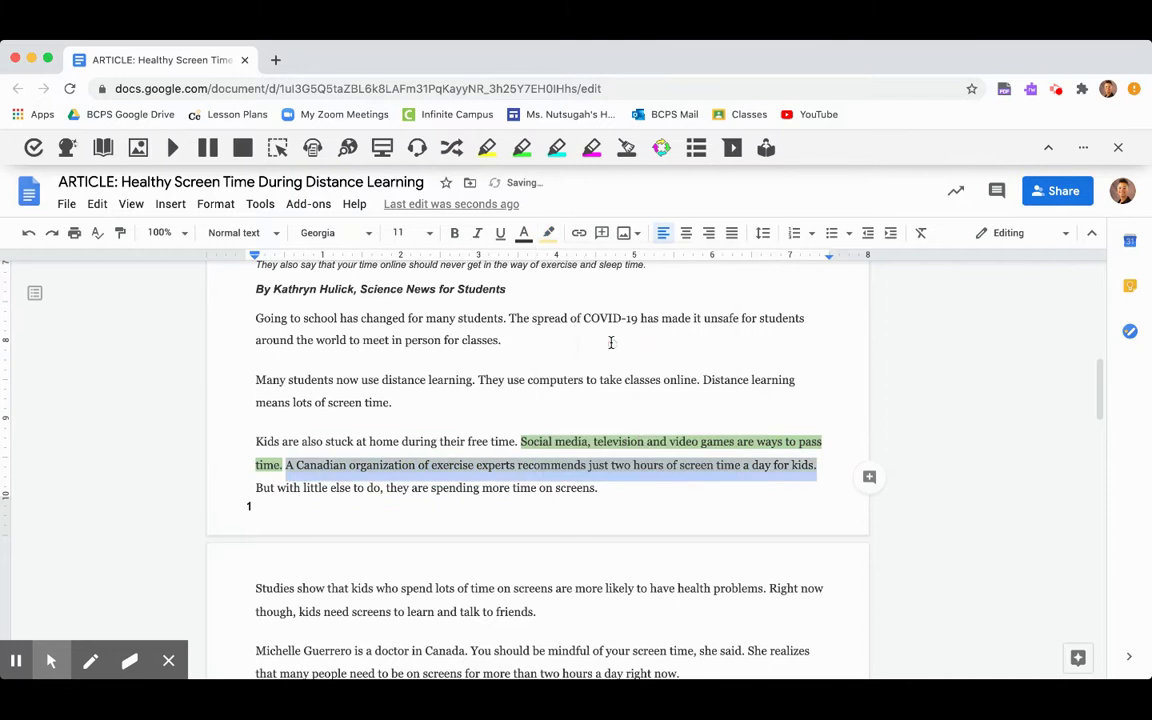
{"action": "left_click_drag", "start_coordinate": [805, 481], "coordinate": [818, 468]}
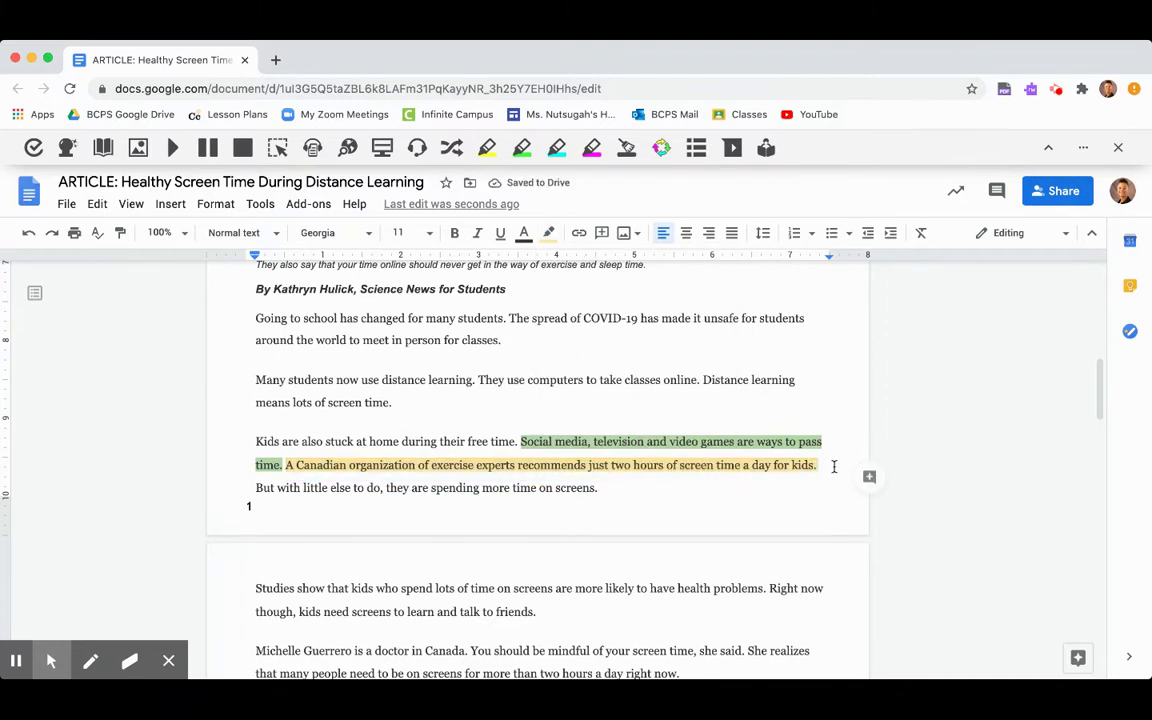
{"action": "scroll", "coordinate": [600, 430], "scroll_direction": "up", "scroll_amount": 10}
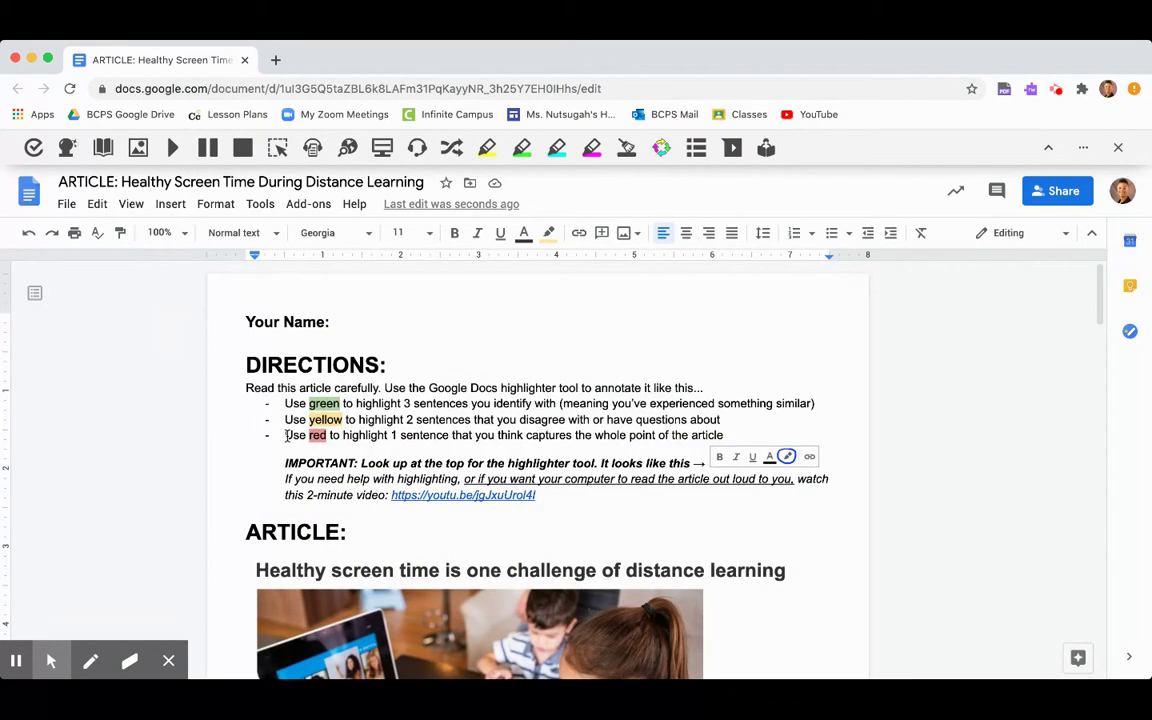
{"action": "left_click_drag", "start_coordinate": [287, 436], "coordinate": [682, 437]}
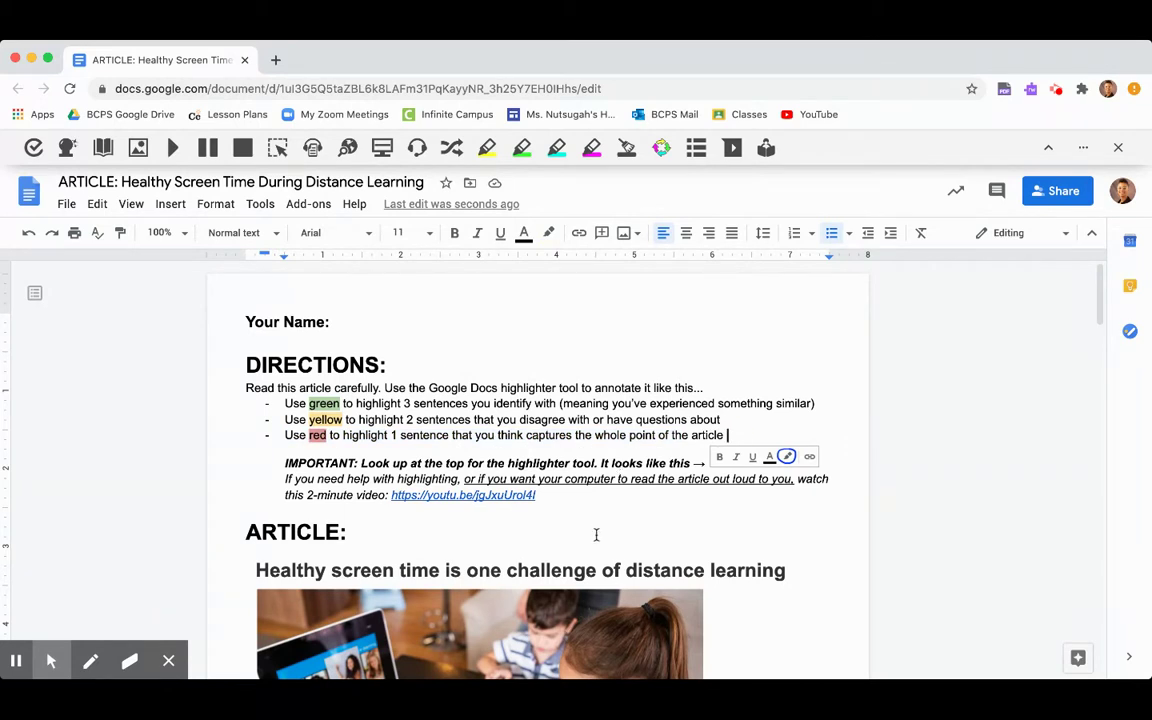
{"action": "scroll", "coordinate": [596, 535], "scroll_direction": "down", "scroll_amount": 3}
{"action": "scroll", "coordinate": [596, 535], "scroll_direction": "up", "scroll_amount": 1}
{"action": "scroll", "coordinate": [596, 535], "scroll_direction": "up", "scroll_amount": 1}
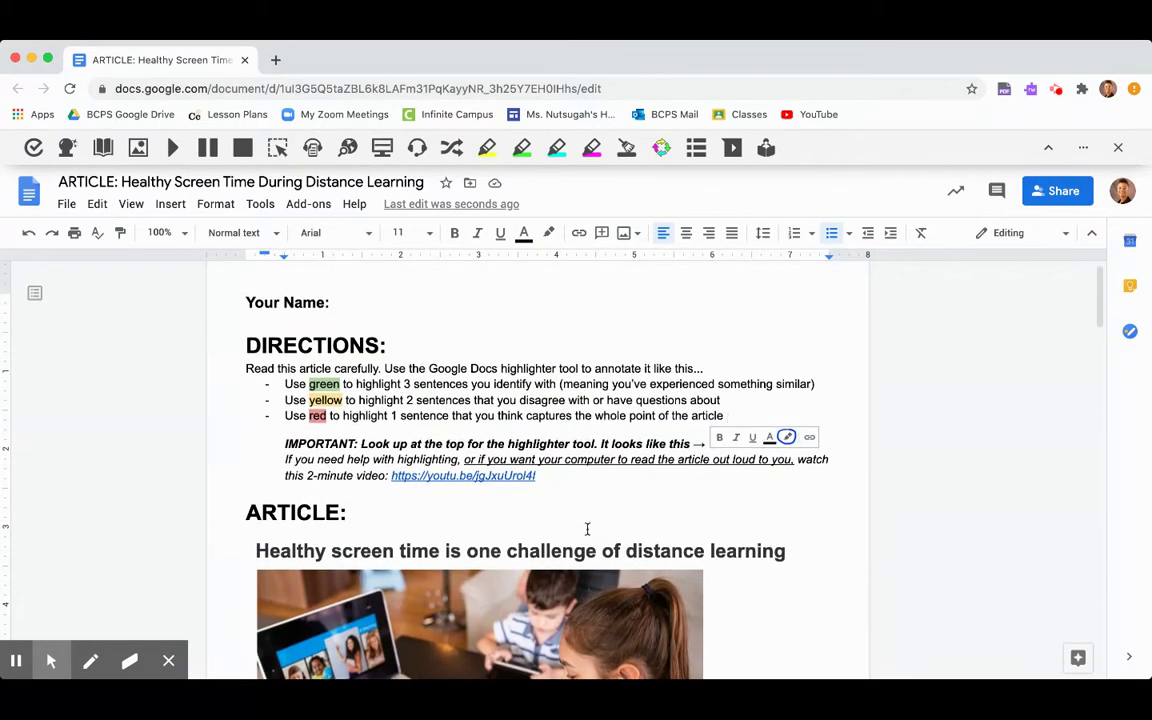
{"action": "scroll", "coordinate": [587, 529], "scroll_direction": "down", "scroll_amount": 8}
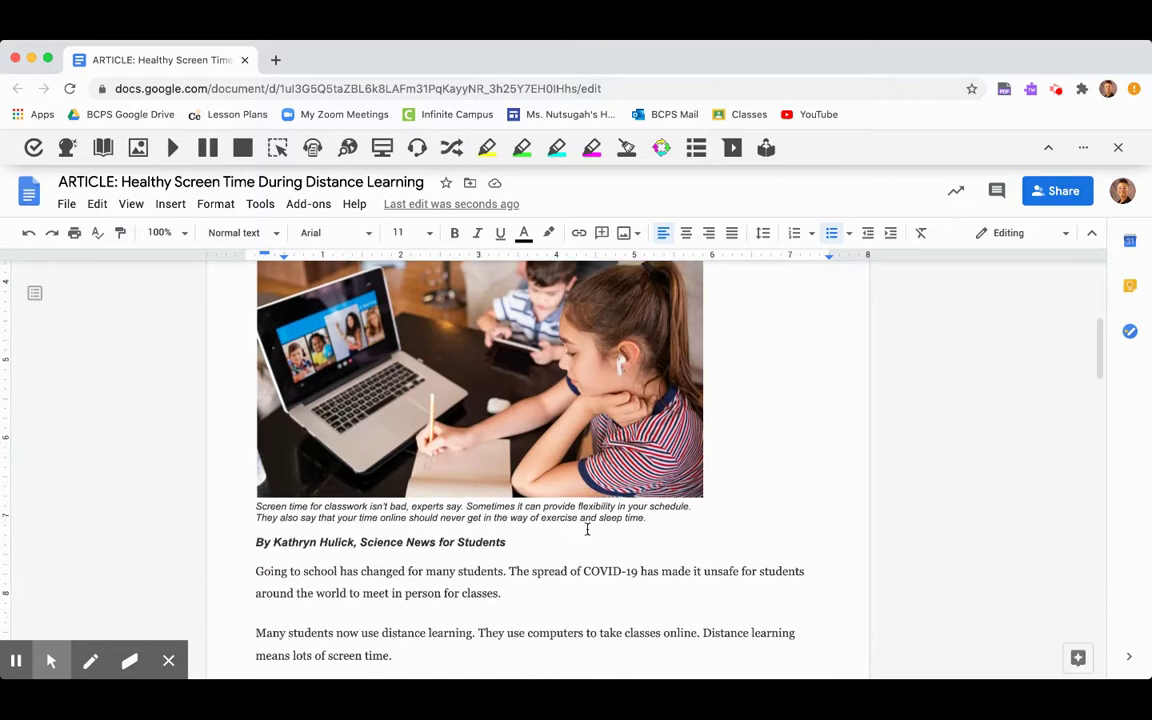
{"action": "scroll", "coordinate": [587, 529], "scroll_direction": "down", "scroll_amount": 10}
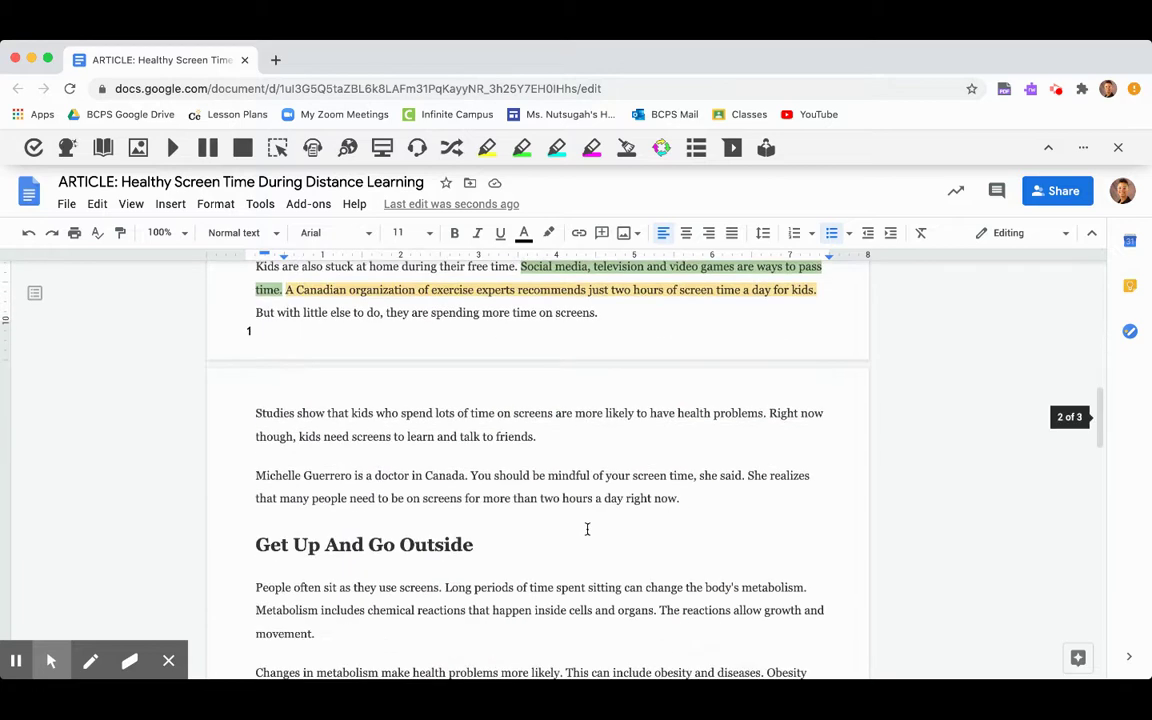
{"action": "scroll", "coordinate": [587, 529], "scroll_direction": "down", "scroll_amount": 20}
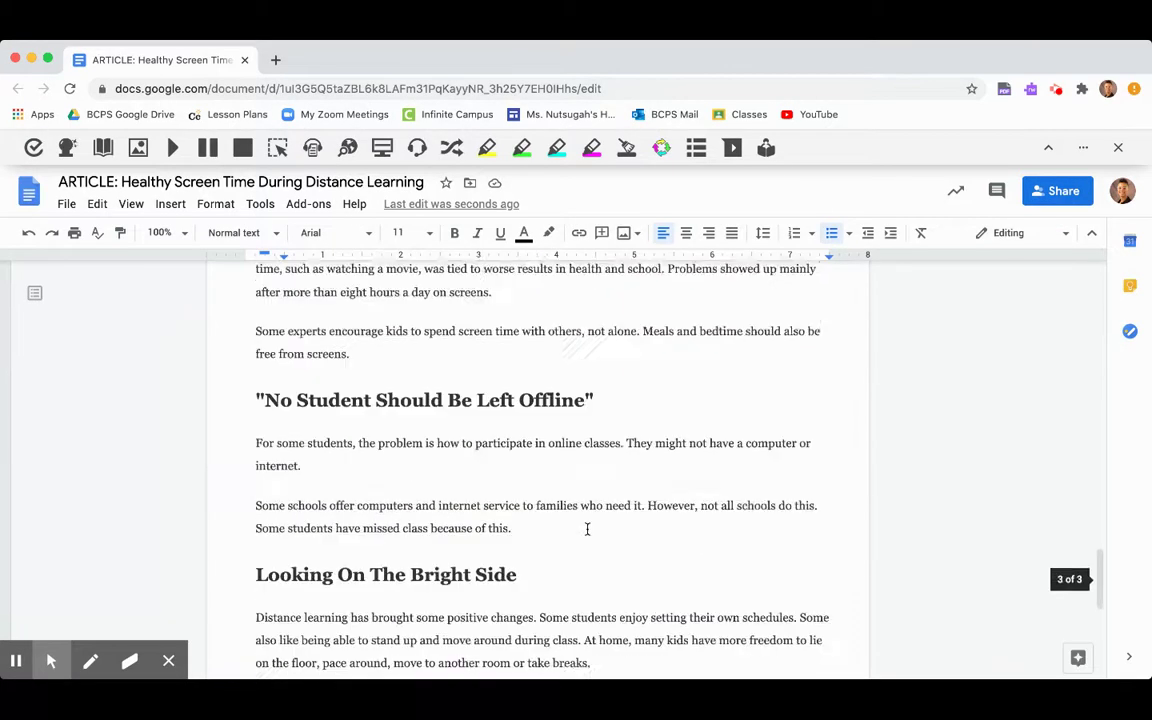
{"action": "scroll", "coordinate": [587, 529], "scroll_direction": "down", "scroll_amount": 6}
{"action": "scroll", "coordinate": [587, 529], "scroll_direction": "up", "scroll_amount": 4}
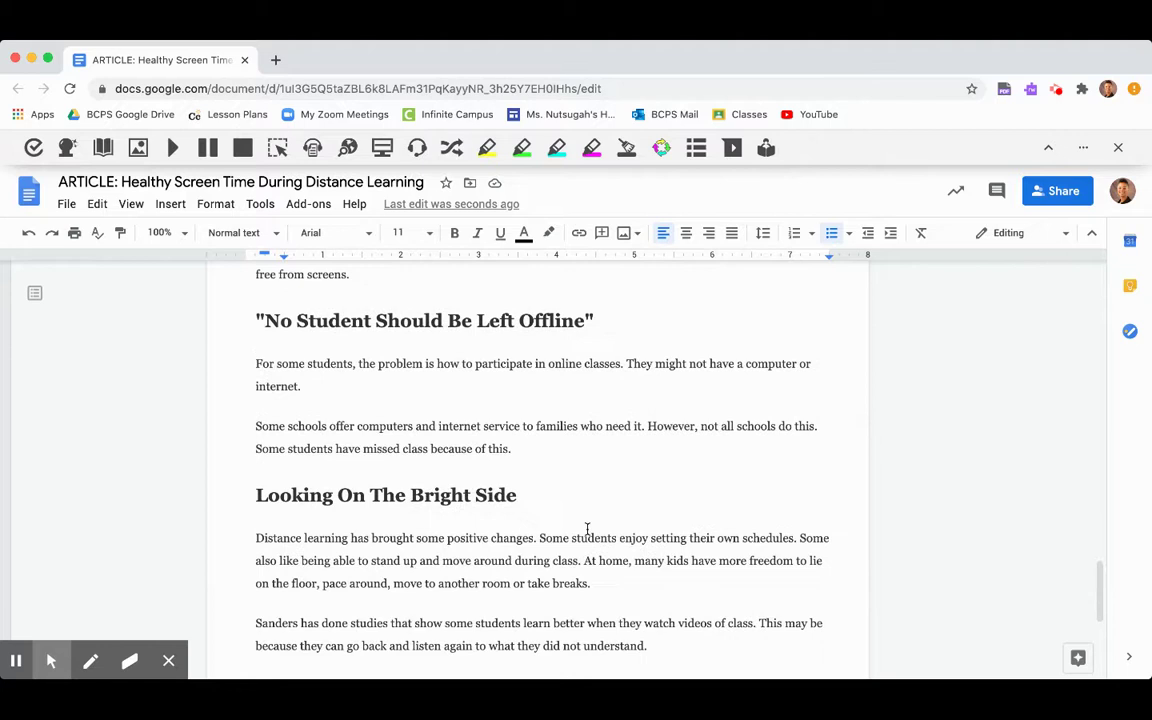
{"action": "scroll", "coordinate": [587, 529], "scroll_direction": "up", "scroll_amount": 17}
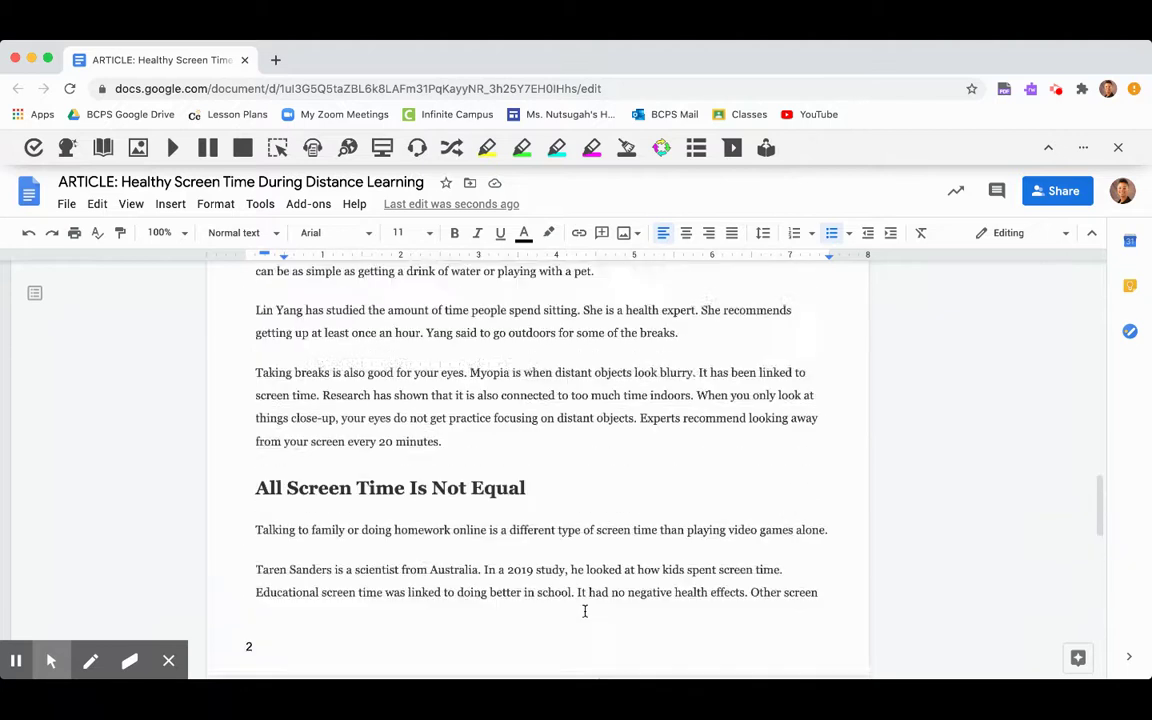
{"action": "scroll", "coordinate": [585, 611], "scroll_direction": "up", "scroll_amount": 8}
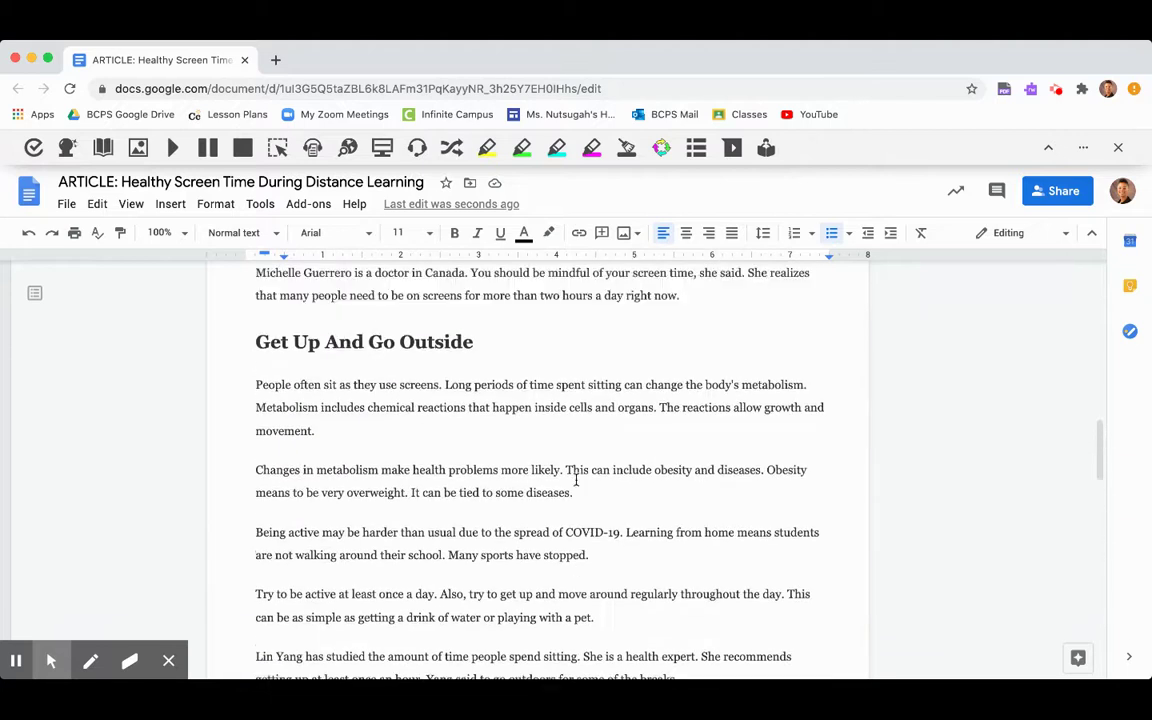
{"action": "scroll", "coordinate": [576, 481], "scroll_direction": "up", "scroll_amount": 9}
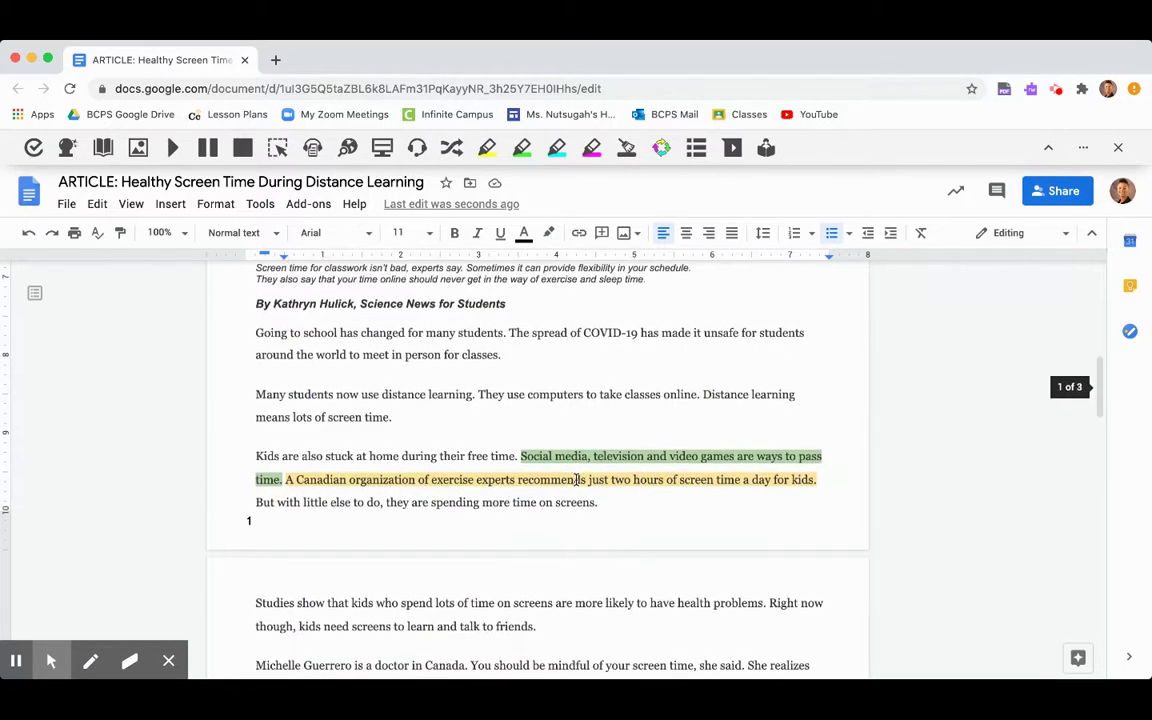
{"action": "scroll", "coordinate": [576, 479], "scroll_direction": "up", "scroll_amount": 1}
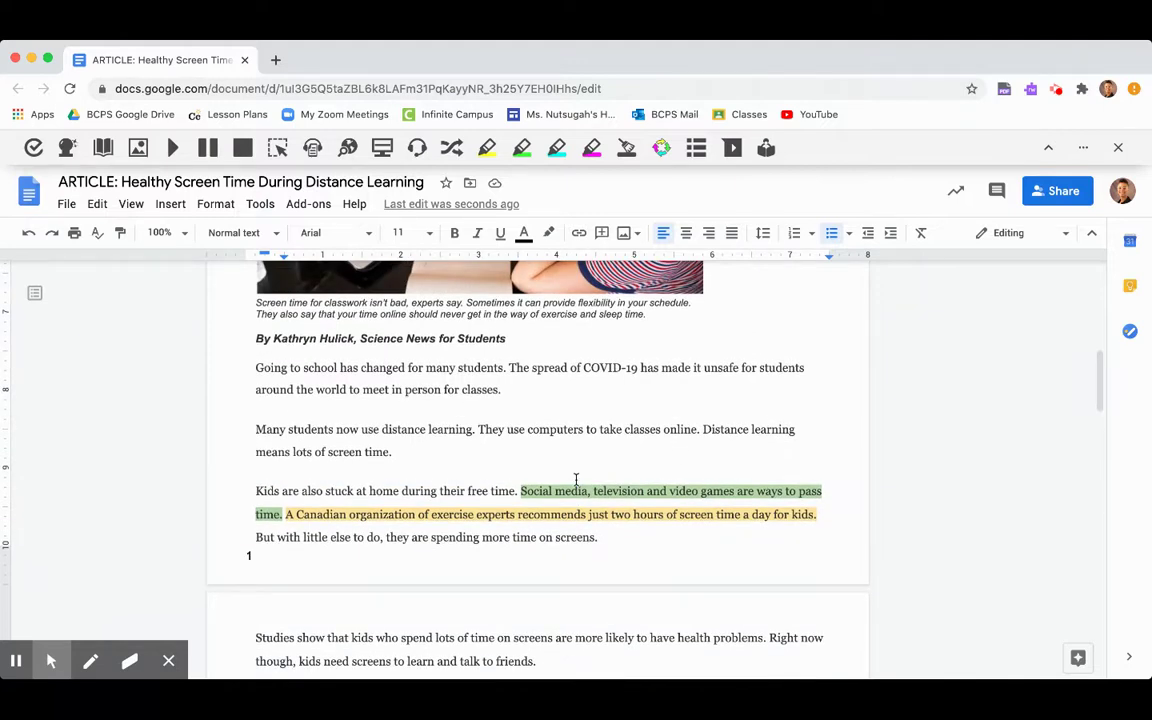
{"action": "scroll", "coordinate": [576, 481], "scroll_direction": "down", "scroll_amount": 15}
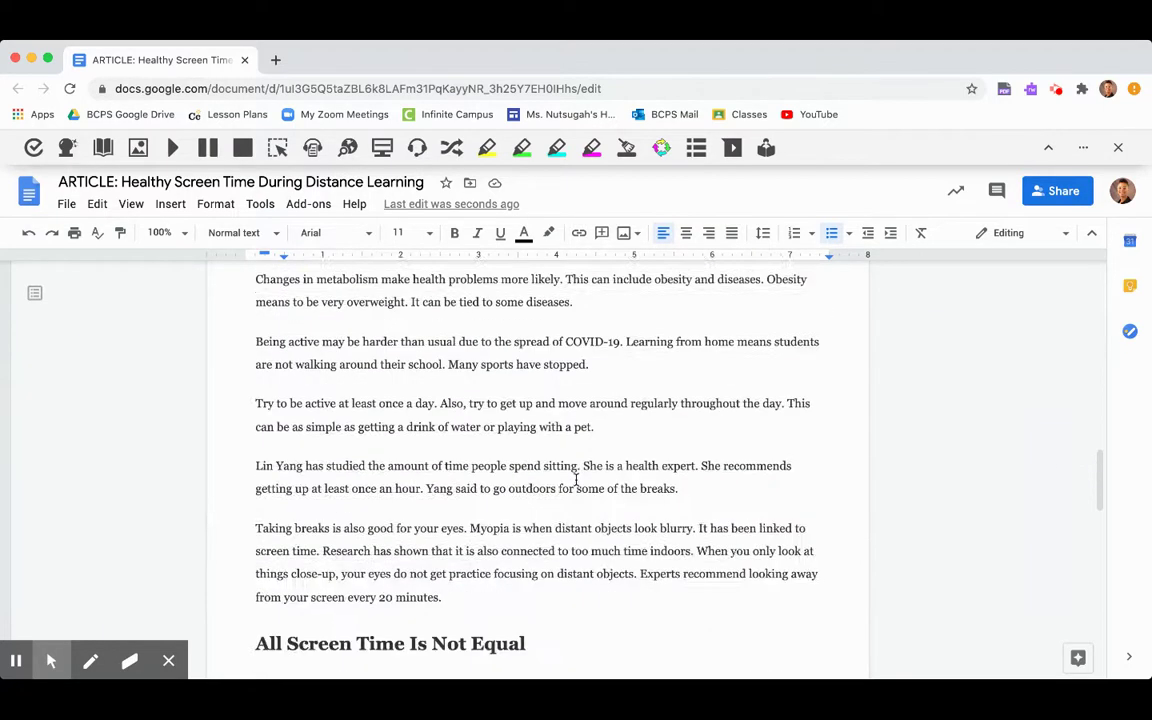
{"action": "scroll", "coordinate": [576, 480], "scroll_direction": "down", "scroll_amount": 20}
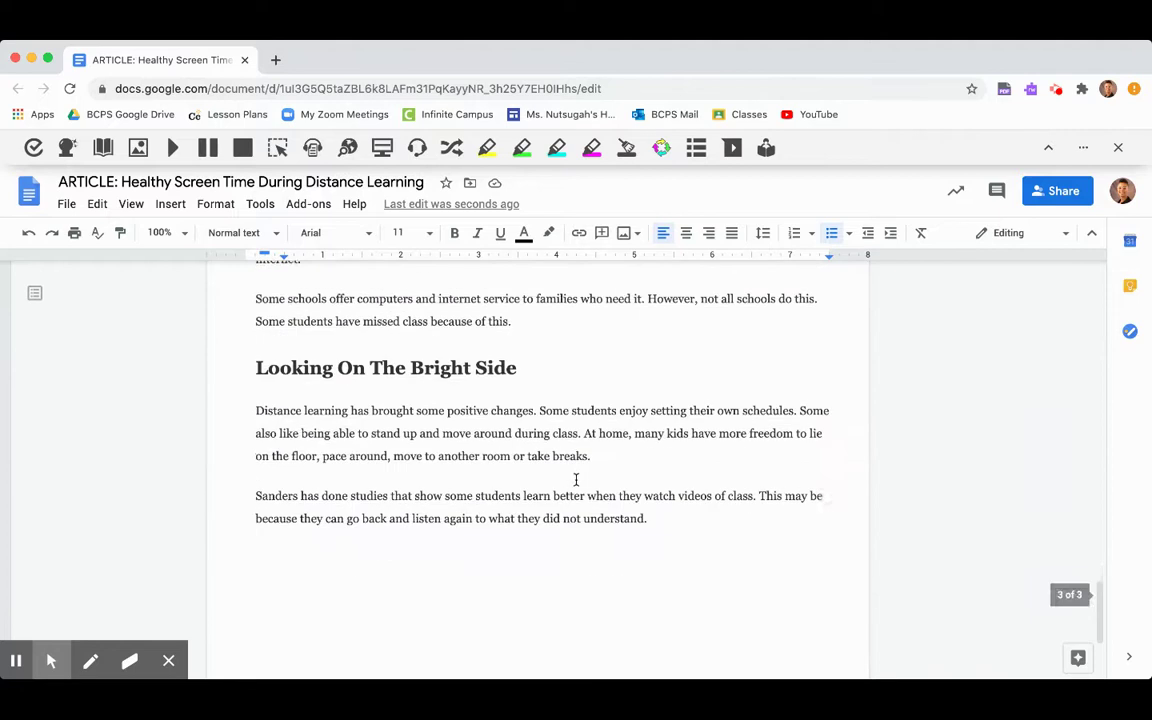
{"action": "scroll", "coordinate": [576, 481], "scroll_direction": "up", "scroll_amount": 15}
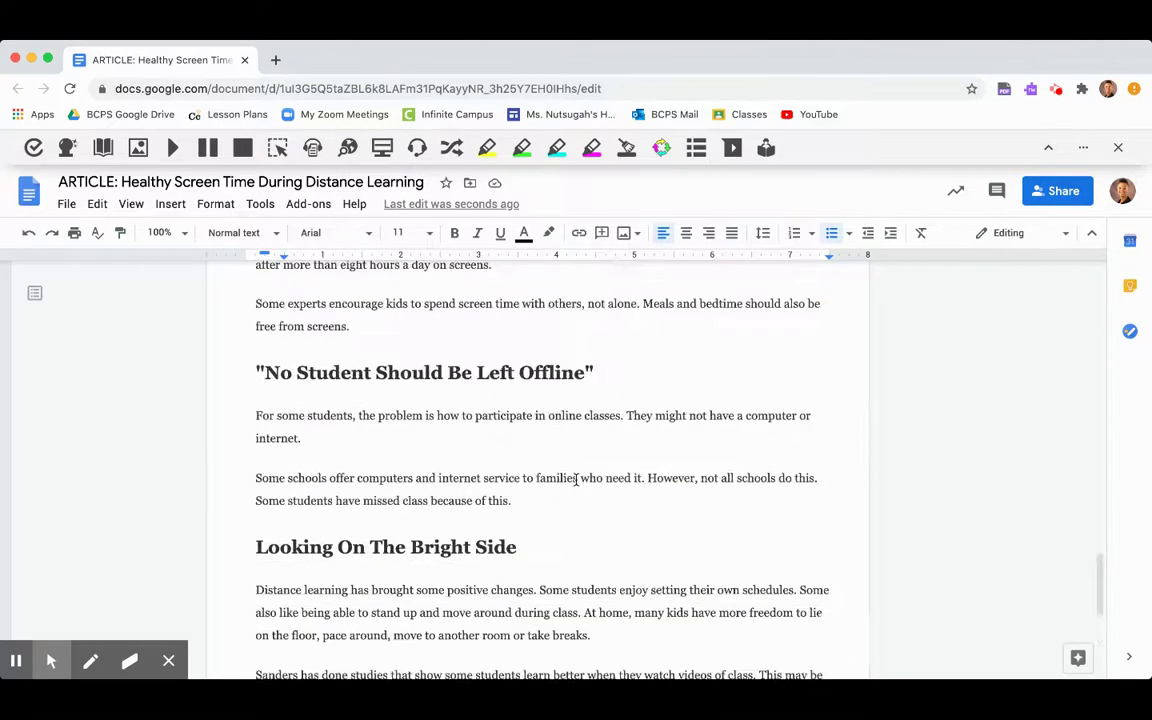
{"action": "scroll", "coordinate": [568, 572], "scroll_direction": "up", "scroll_amount": 15}
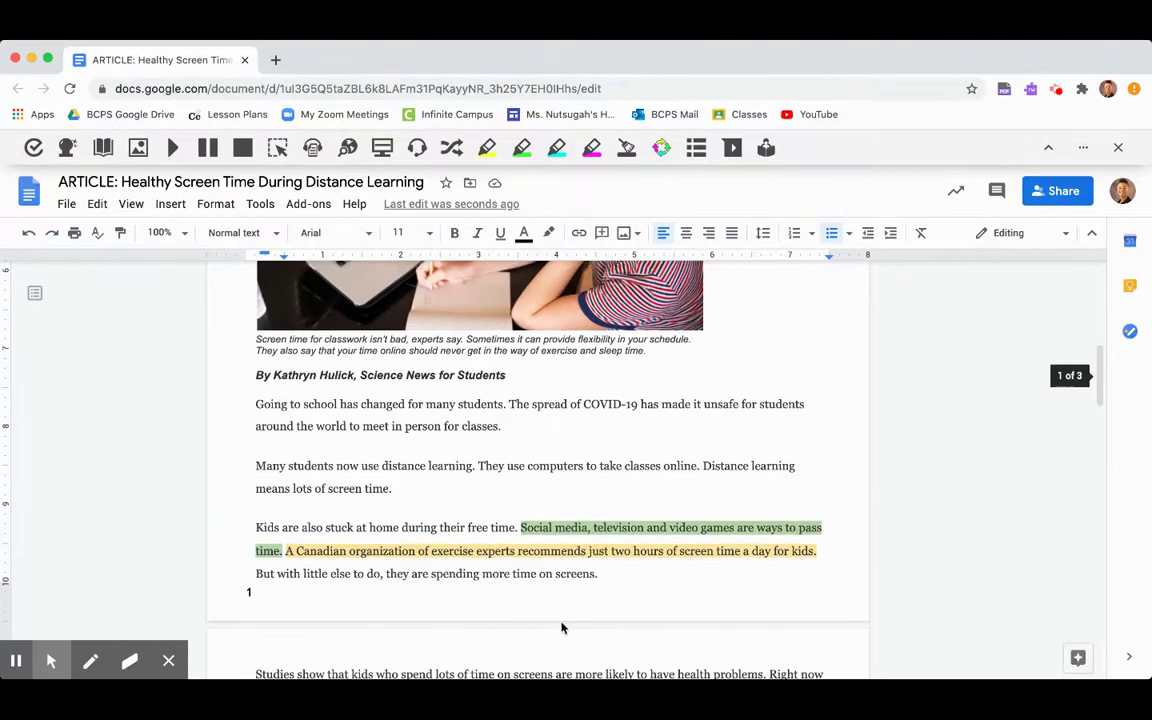
Step: Set both highlighted article sentences to no highlight color, then scroll back up to the DIRECTIONS
{"action": "left_click_drag", "start_coordinate": [827, 551], "coordinate": [514, 525]}
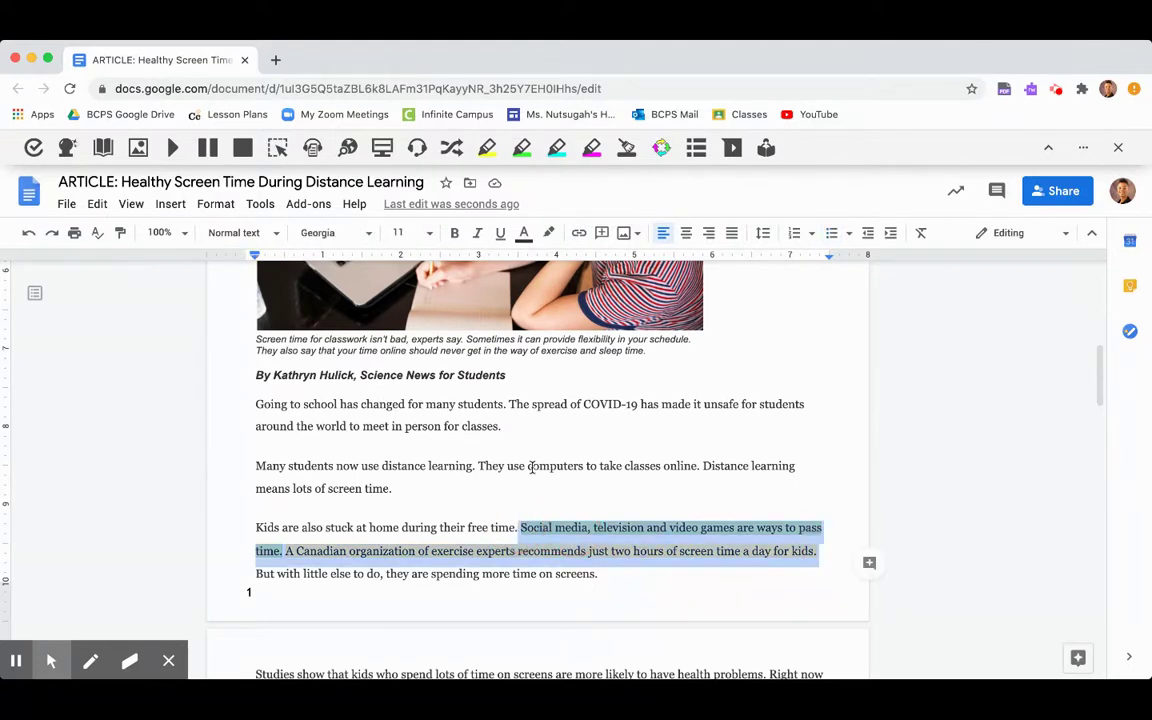
{"action": "left_click", "coordinate": [548, 233]}
{"action": "left_click", "coordinate": [562, 263]}
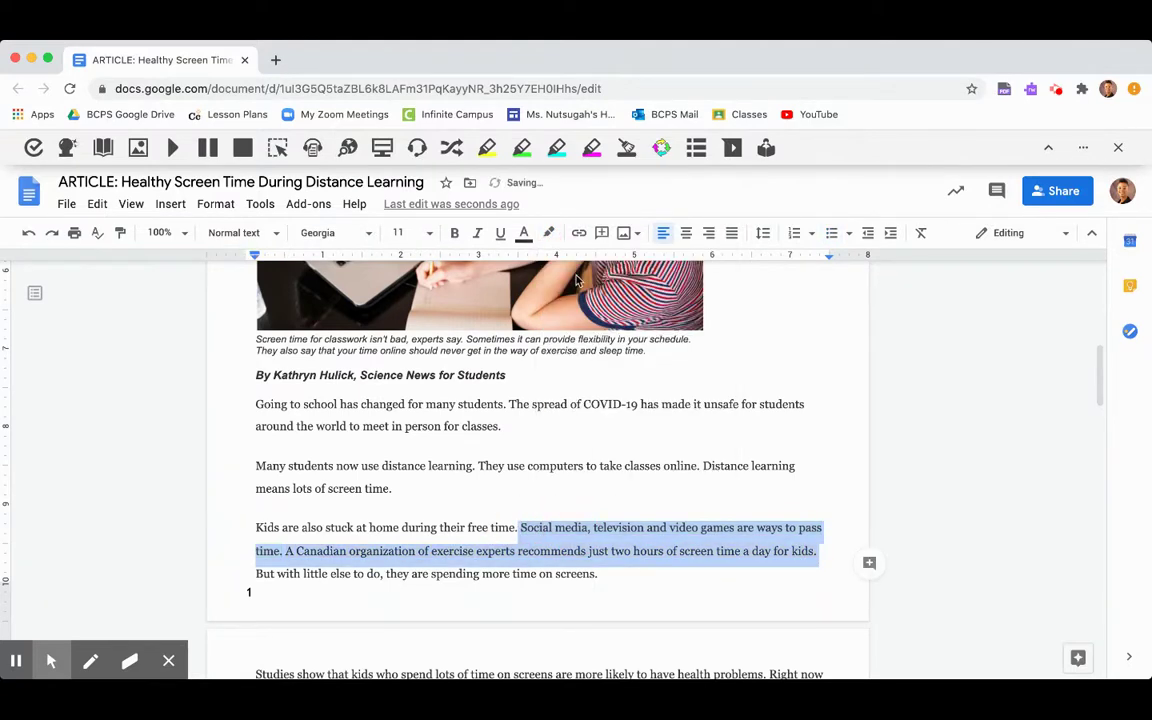
{"action": "left_click", "coordinate": [832, 551]}
{"action": "scroll", "coordinate": [668, 463], "scroll_direction": "up", "scroll_amount": 10}
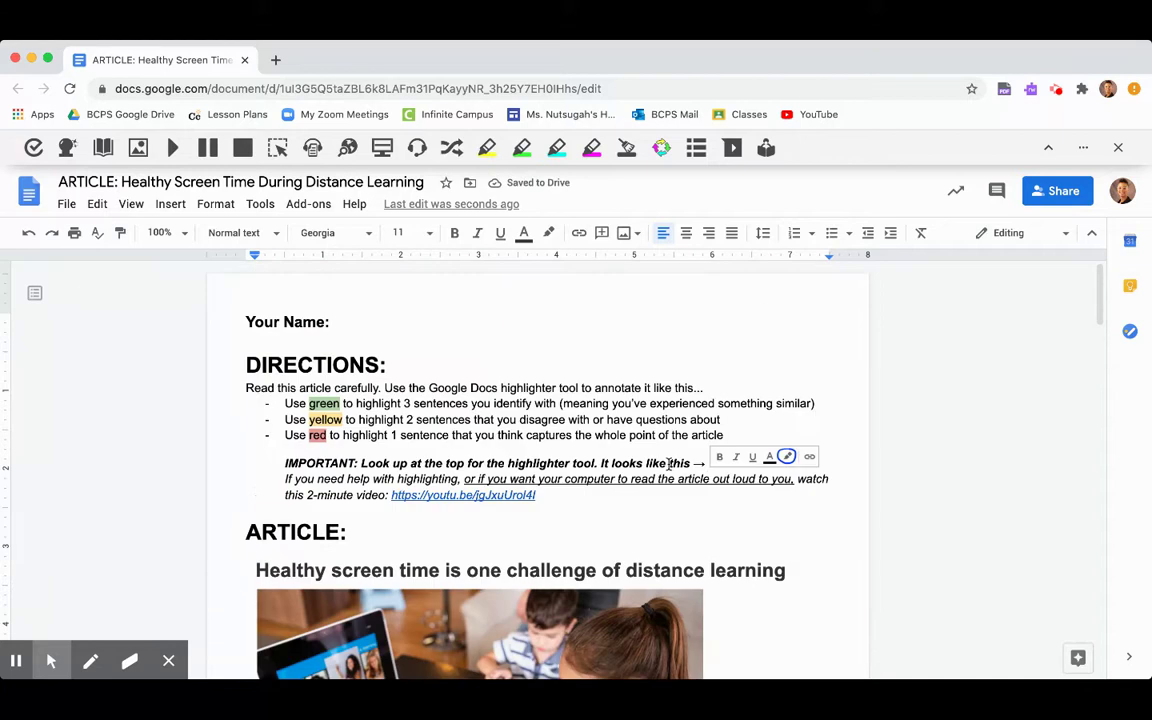